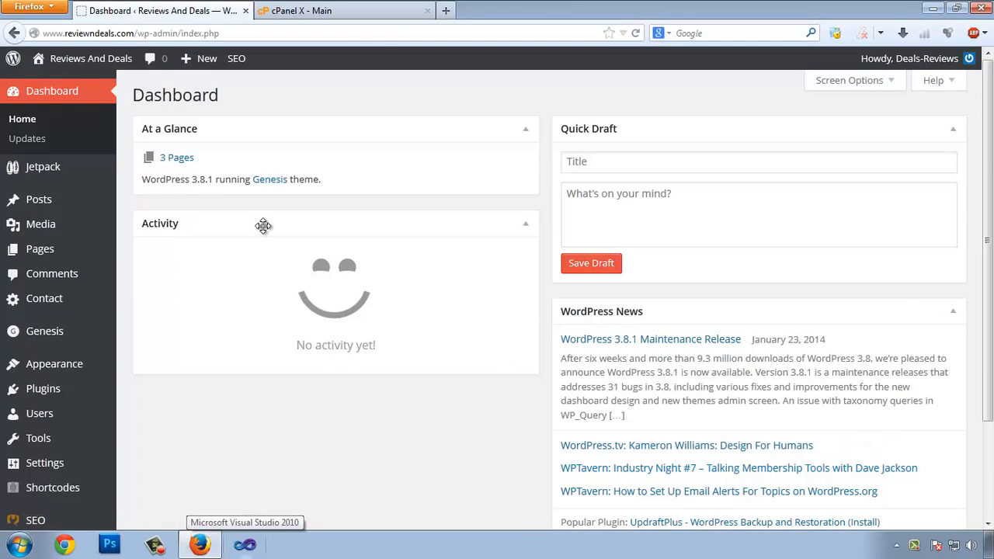
- Open cPanel's File Manager in a new tab and select readme.html in the public_html folder
click(303, 10)
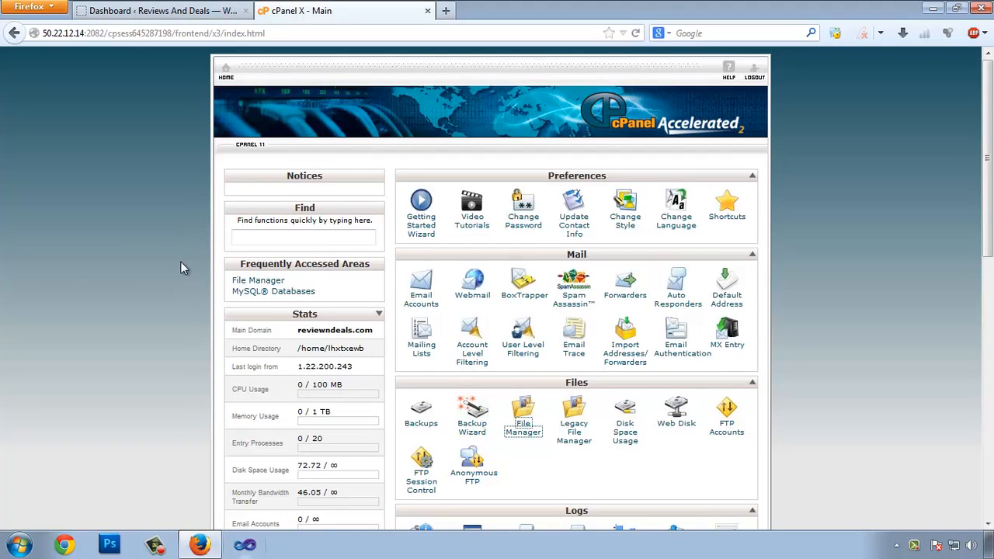
scroll(162, 256, down, 5)
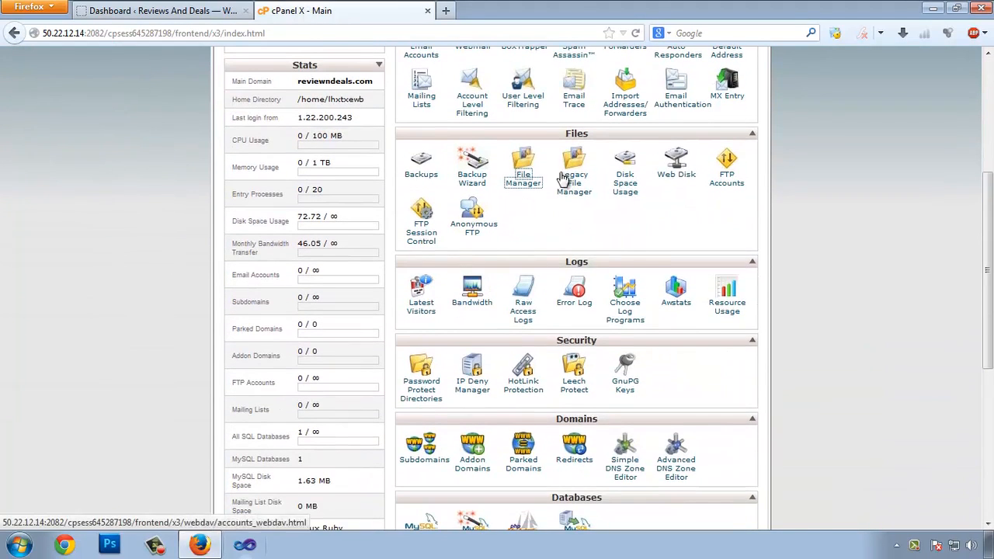
right_click(525, 179)
click(542, 192)
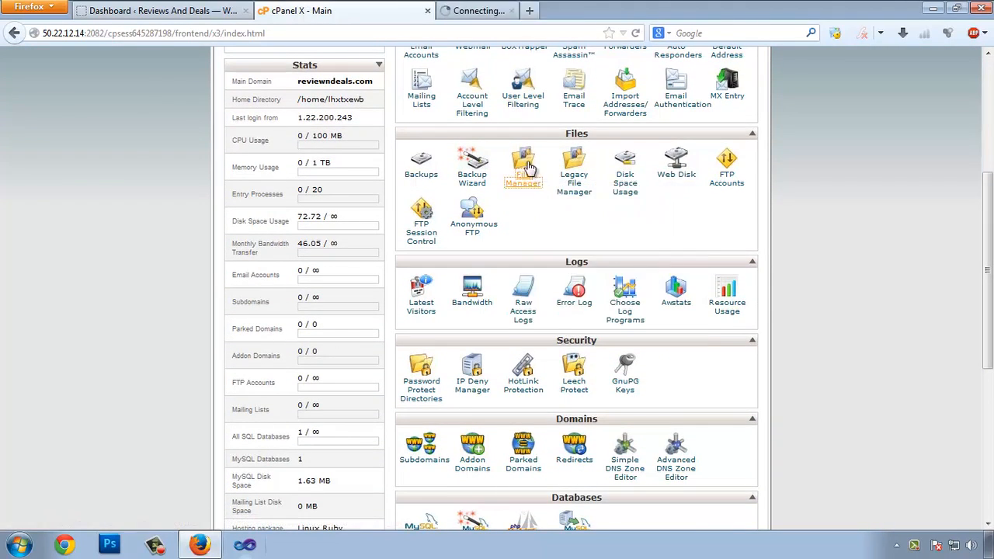
click(524, 12)
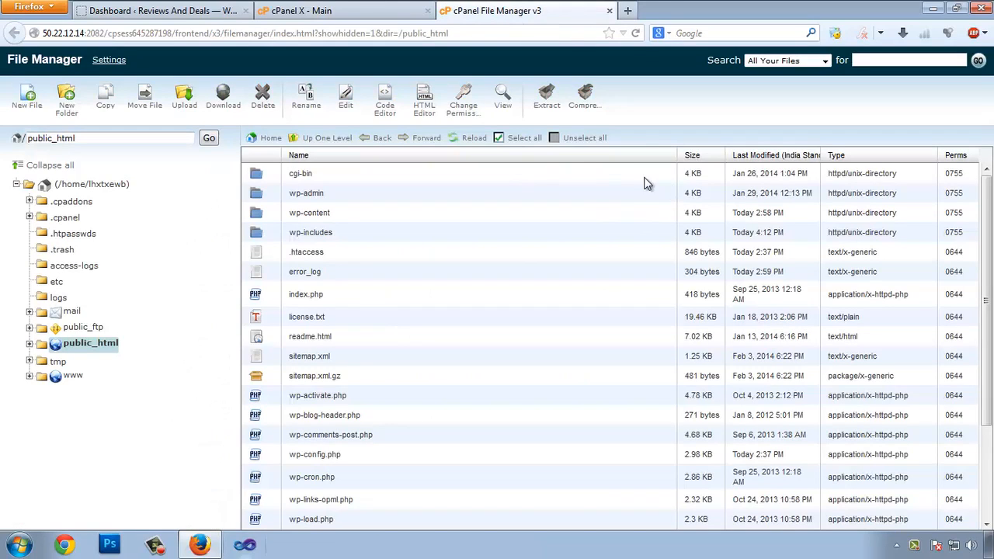
drag(988, 334, 988, 374)
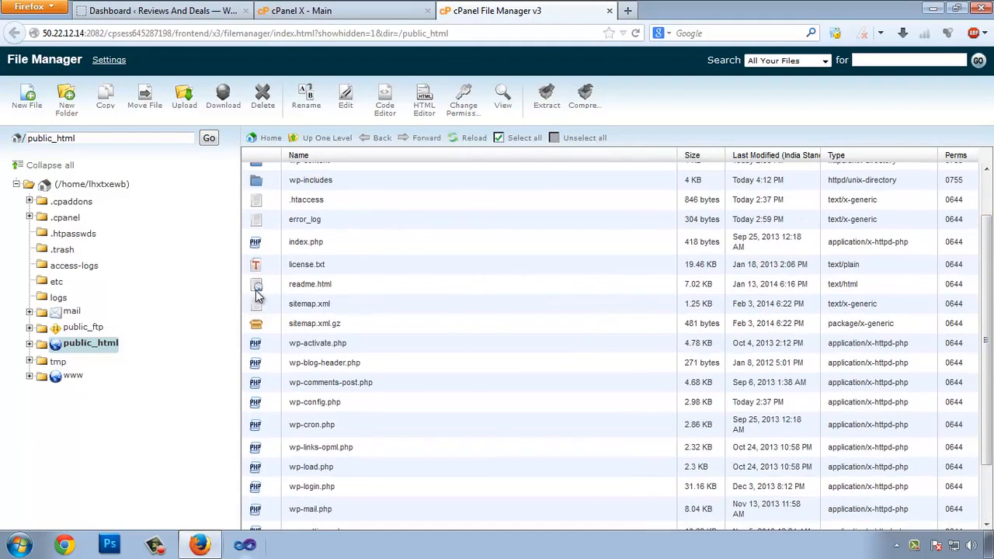
click(314, 287)
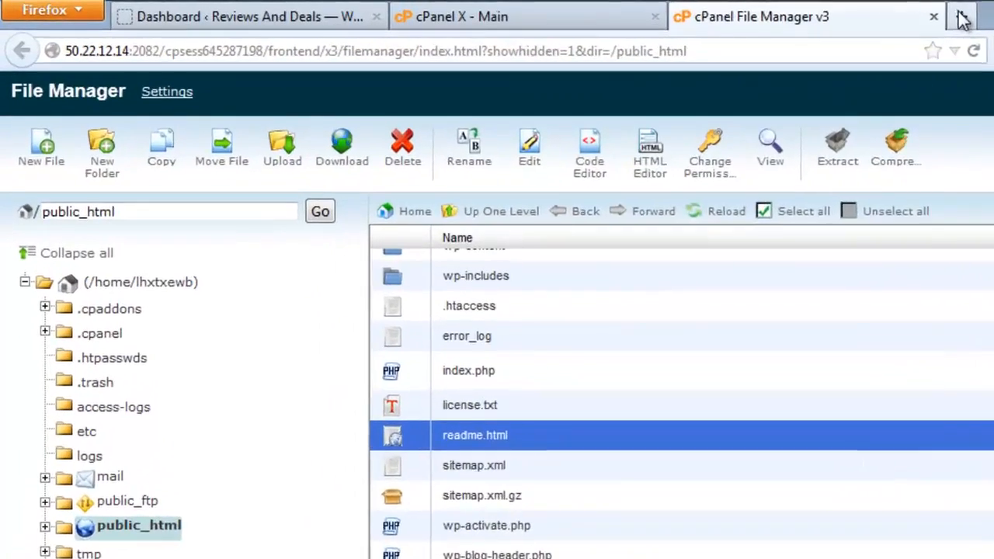
- View the site's public readme page at reviewndeals.com/readme.html in a new tab
click(628, 10)
text(reviewndeals.com/)
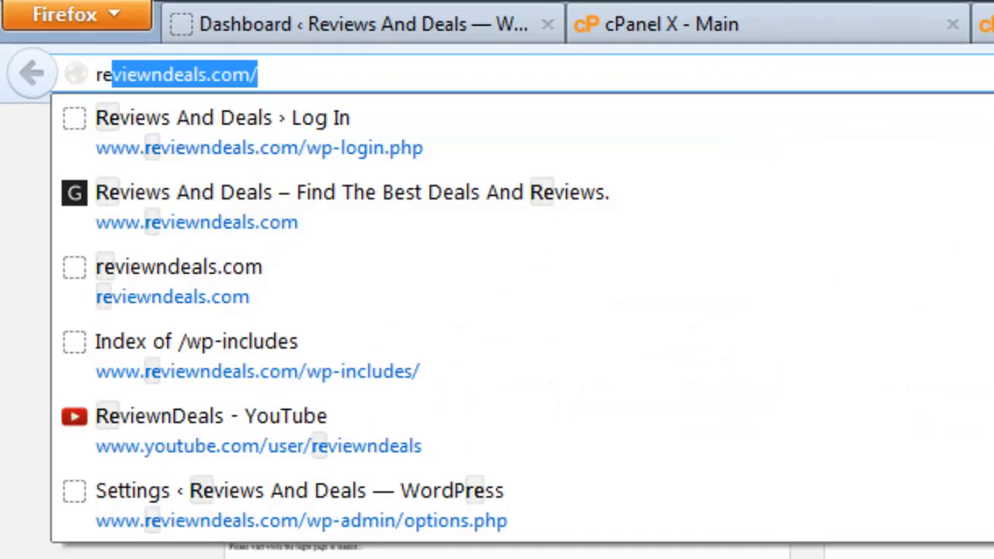
key(Return)
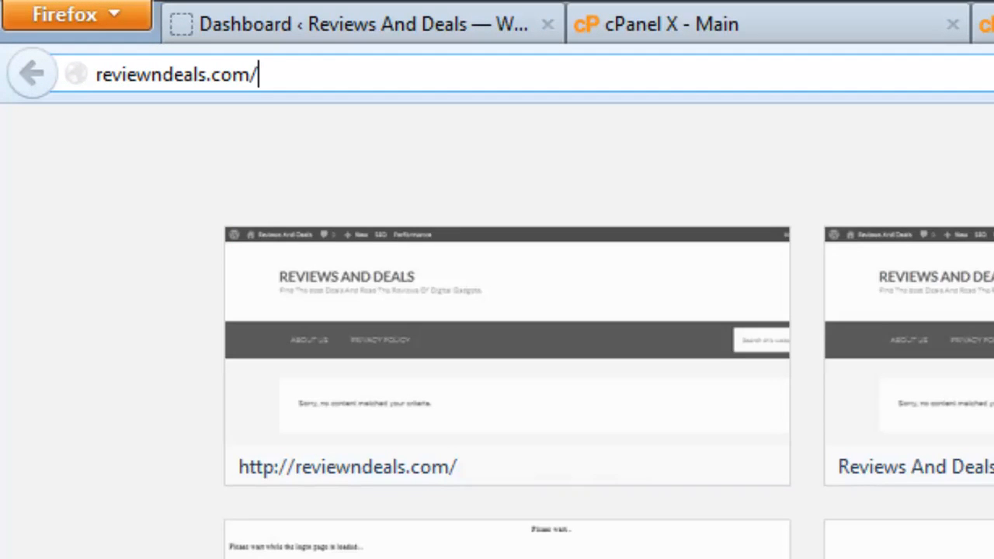
text(read)
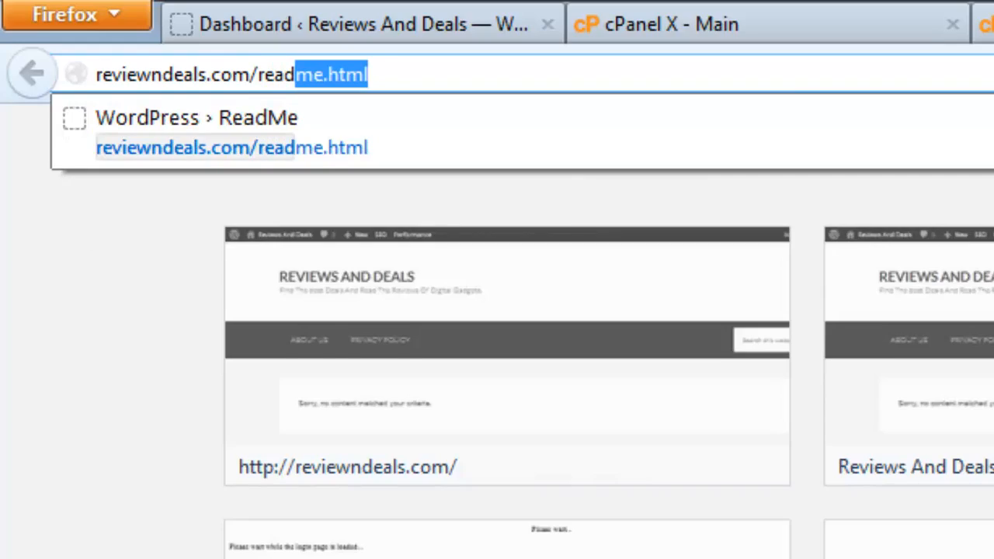
key(Return)
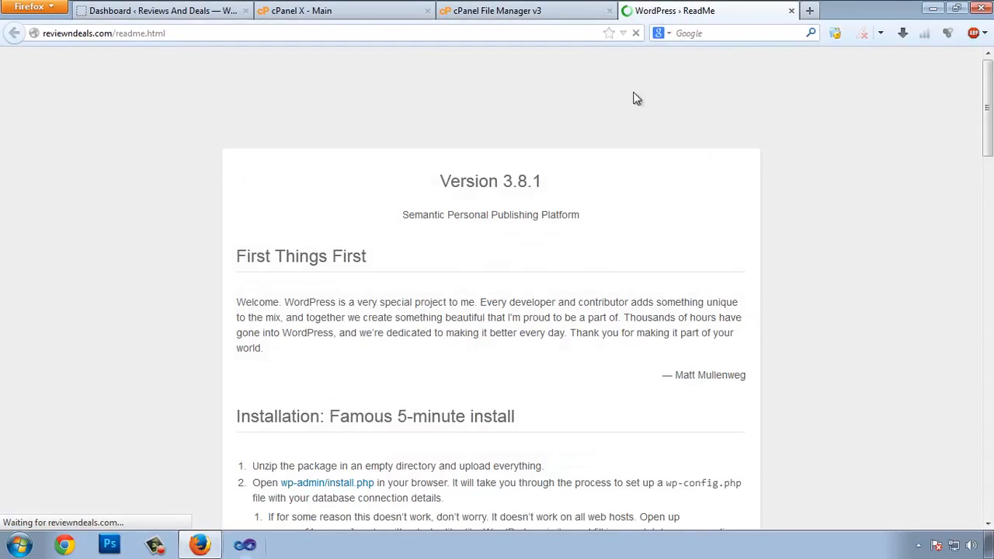
- Return to the file manager and delete readme.html from public_html
click(951, 17)
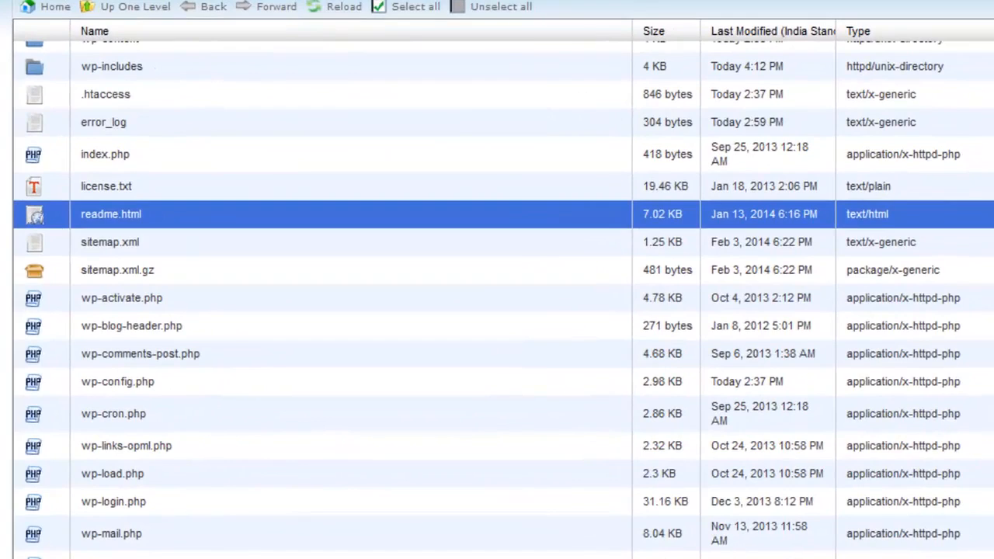
click(32, 2)
click(529, 280)
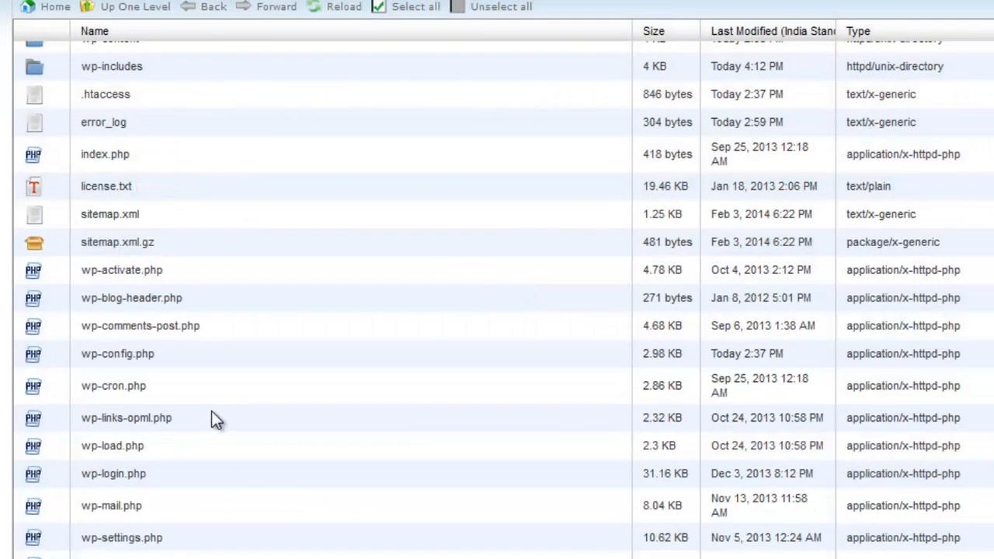
- Open wp-config.php from public_html in the text editor with utf-8 encoding
scroll(225, 365, up, 2)
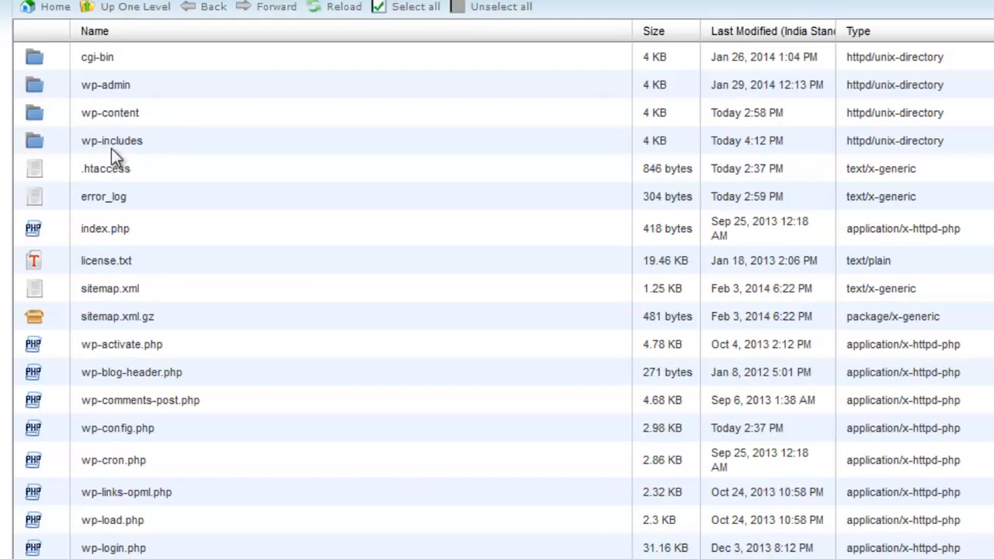
scroll(192, 289, down, 3)
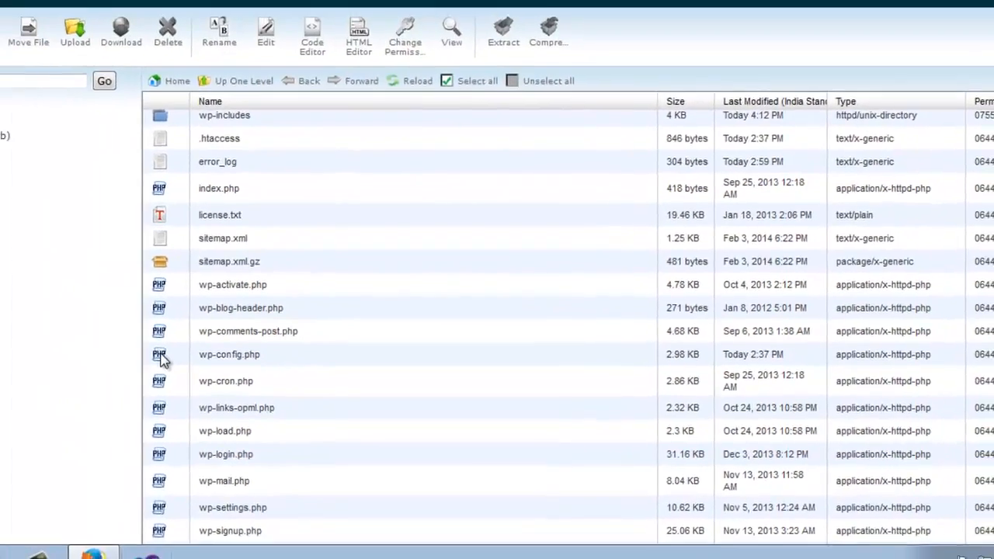
right_click(37, 342)
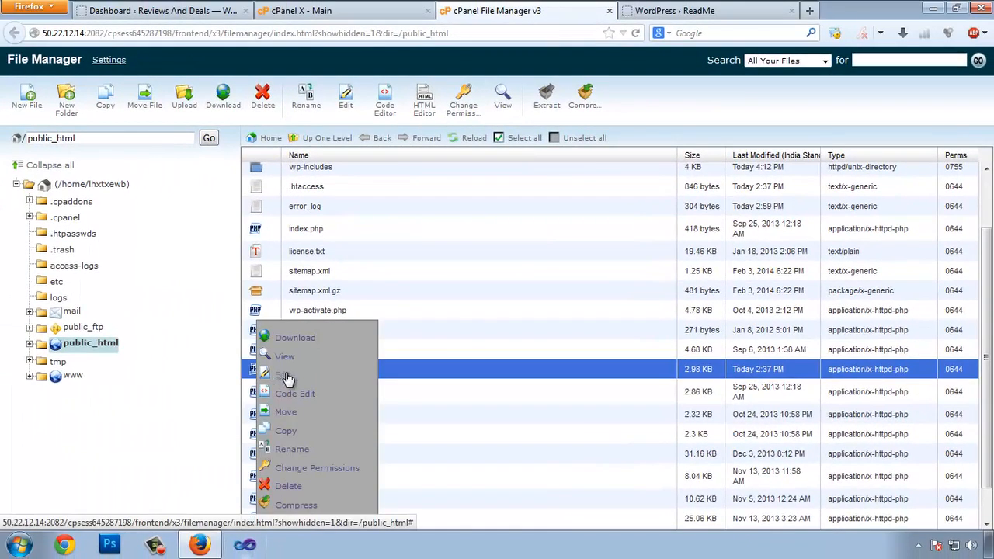
click(432, 367)
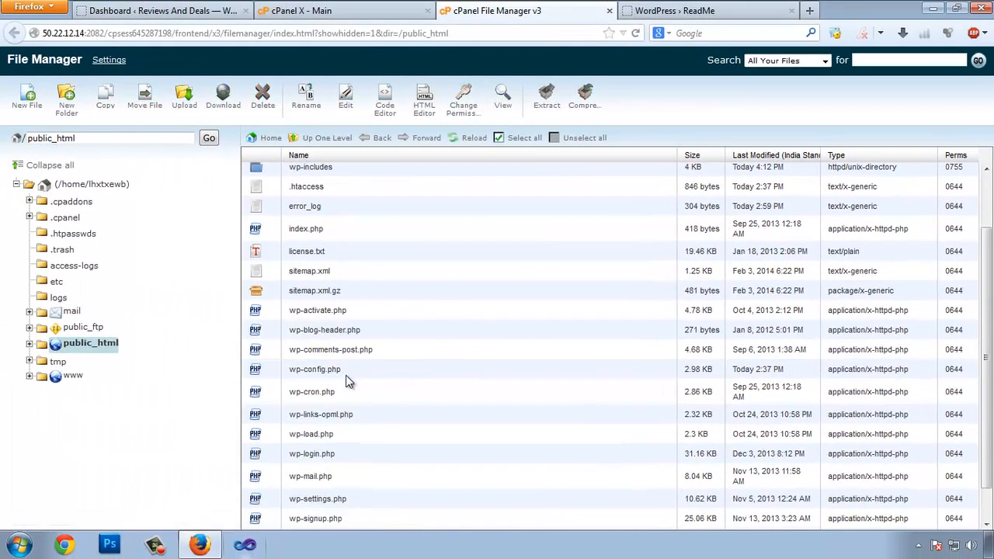
click(284, 371)
right_click(257, 375)
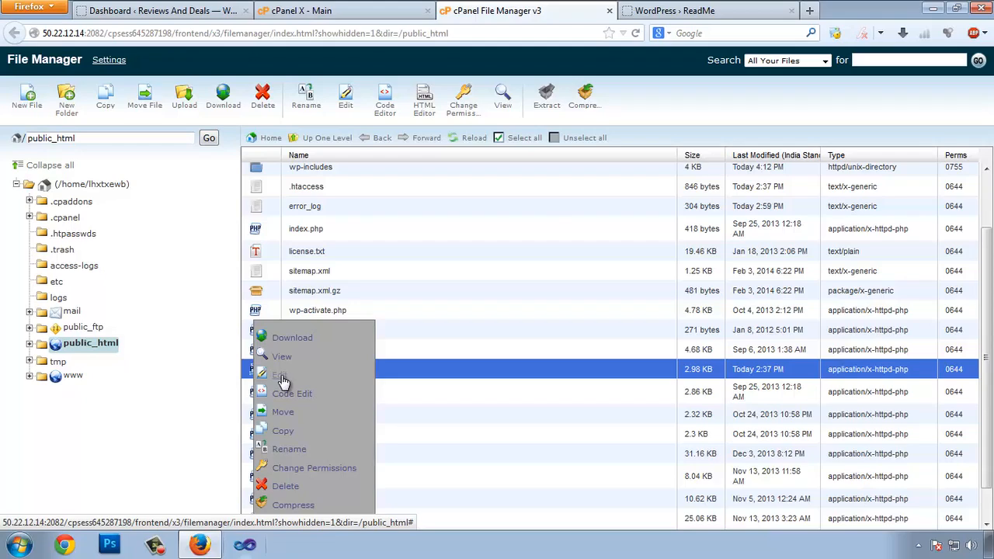
click(281, 378)
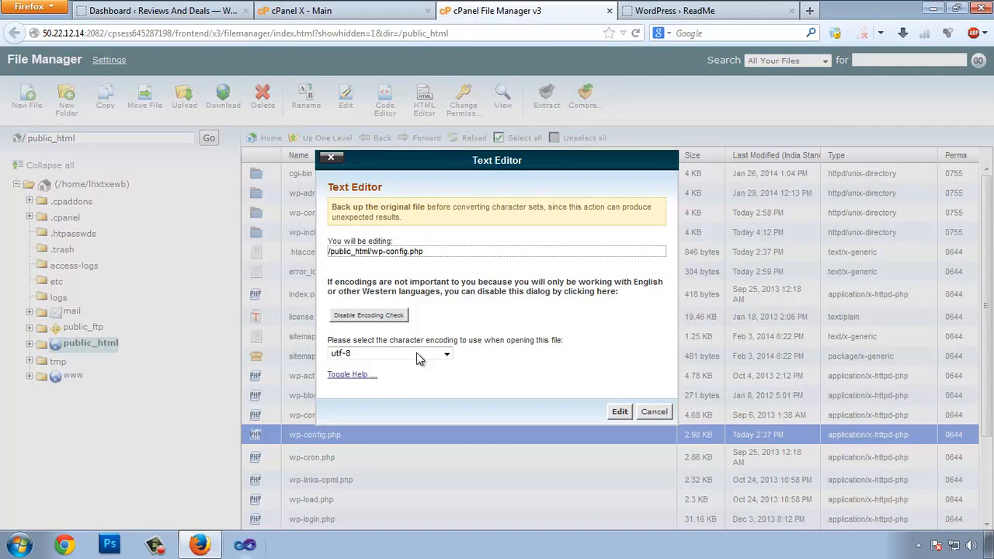
click(620, 412)
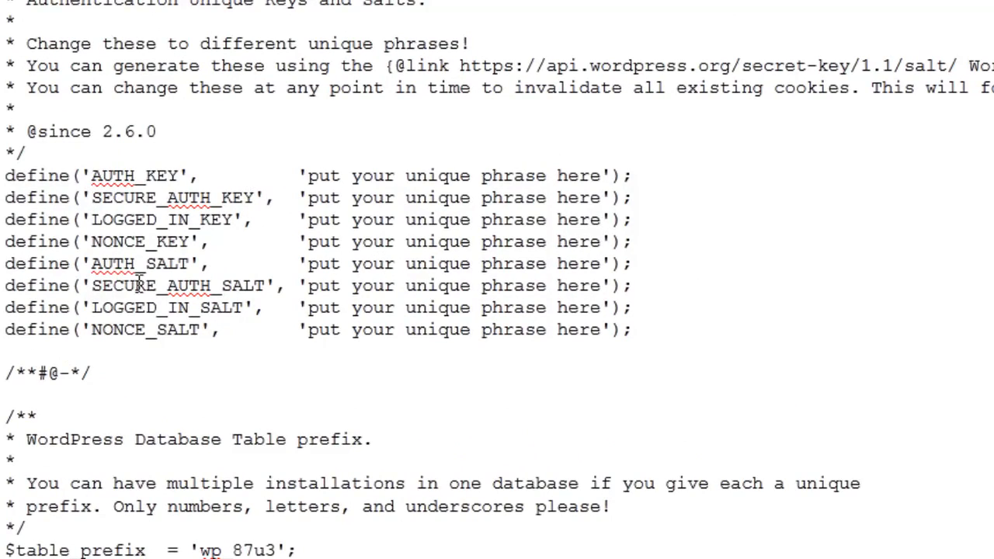
- Examine the authentication key and salt definitions and their placeholder phrases in wp-config.php
drag(90, 174, 169, 220)
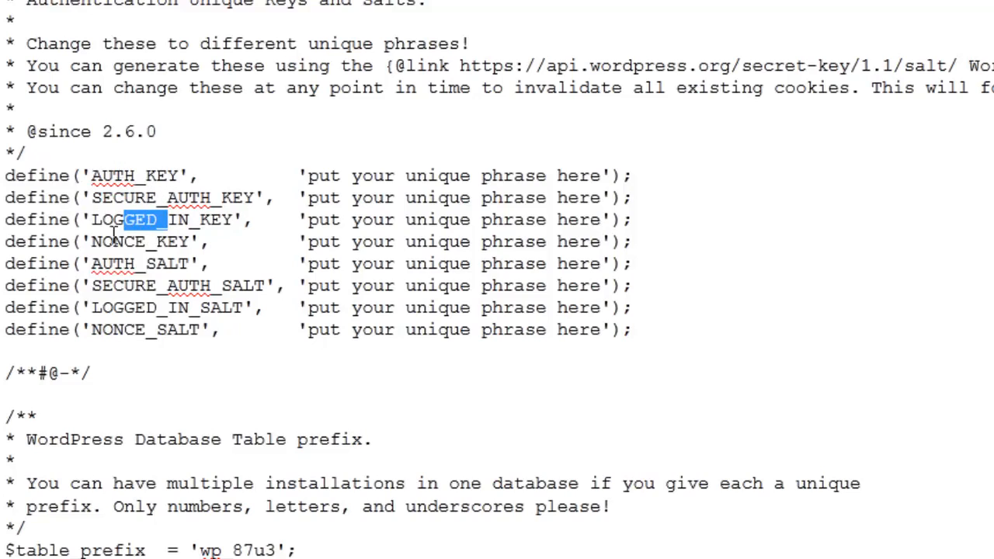
drag(103, 243, 150, 261)
click(123, 275)
click(167, 351)
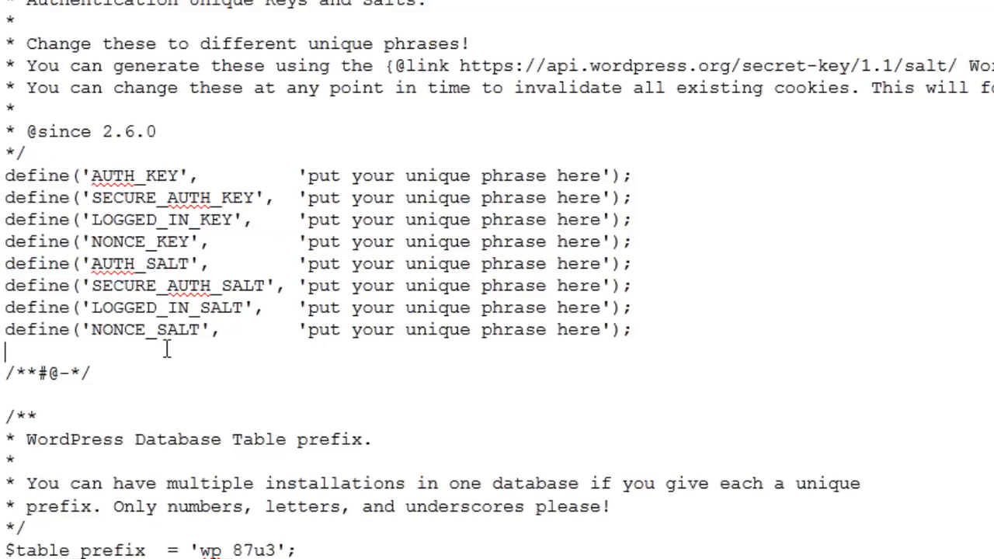
drag(307, 176, 597, 178)
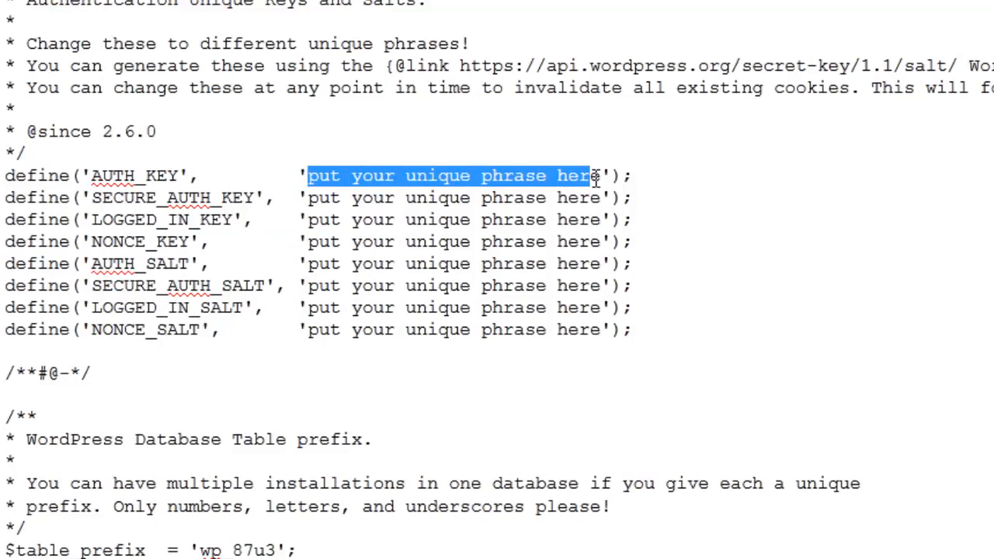
click(480, 264)
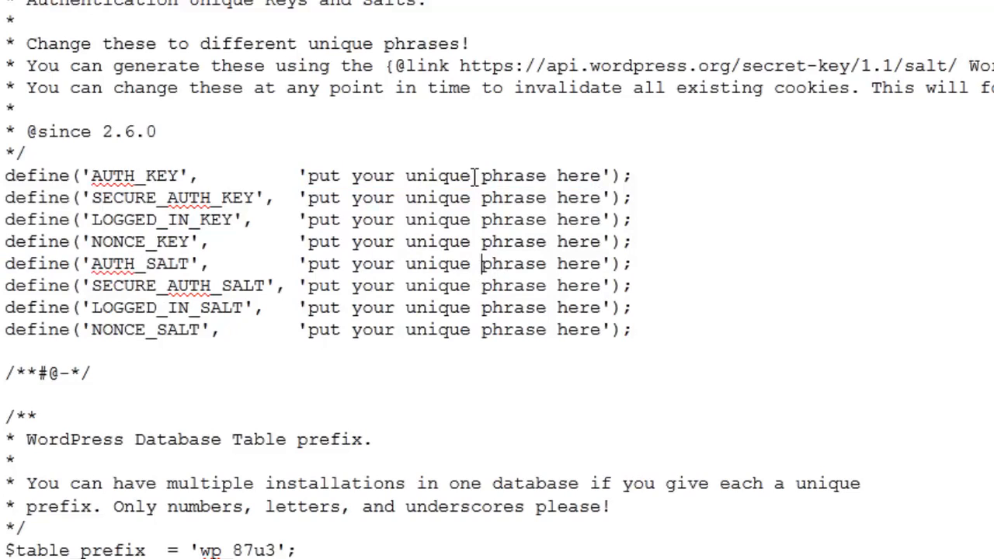
click(461, 65)
mouse_move(466, 65)
mouse_down()
mouse_move(779, 51)
mouse_move(957, 64)
mouse_move(595, 88)
mouse_move(522, 66)
mouse_move(449, 69)
mouse_up()
key(ctrl+c)
key(ctrl+t)
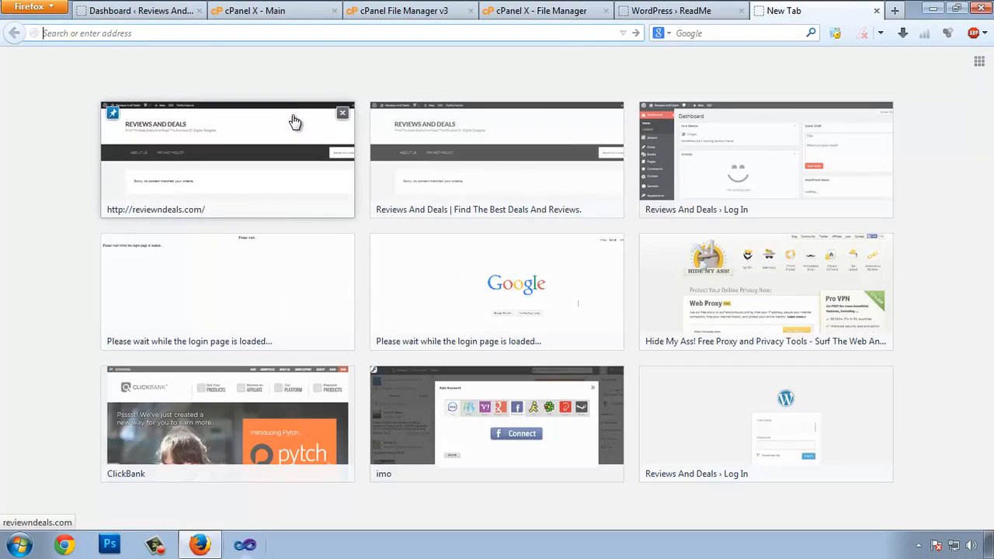
key(ctrl+v)
key(Return)
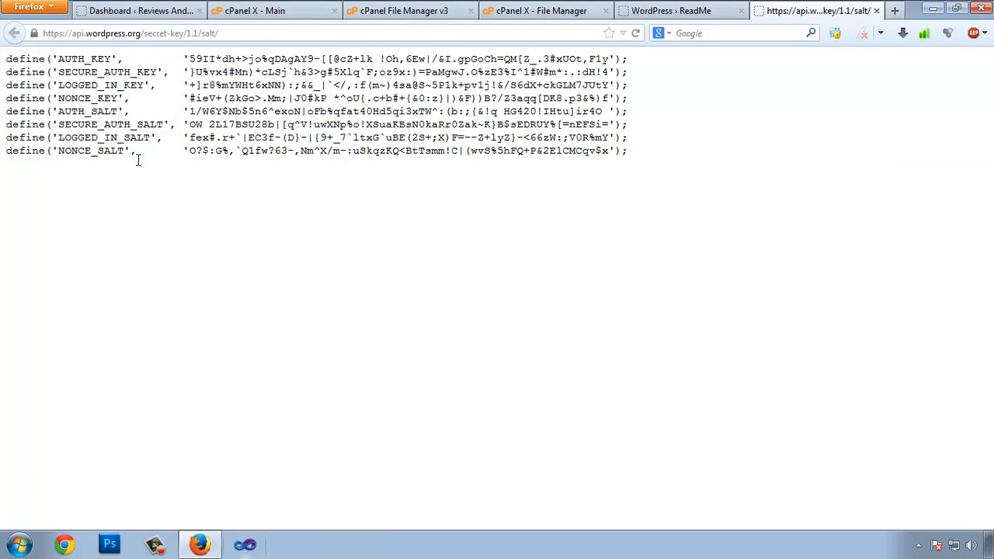
- Copy all the generated key and salt definitions, from AUTH_KEY through NONCE_SALT
drag(276, 98, 509, 162)
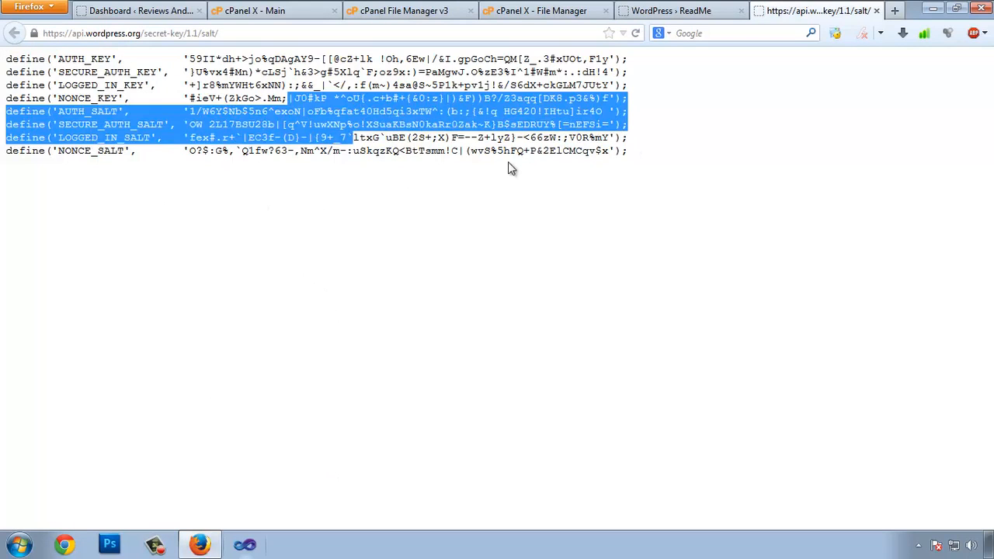
drag(729, 159, 2, 162)
drag(684, 142, 39, 123)
click(625, 185)
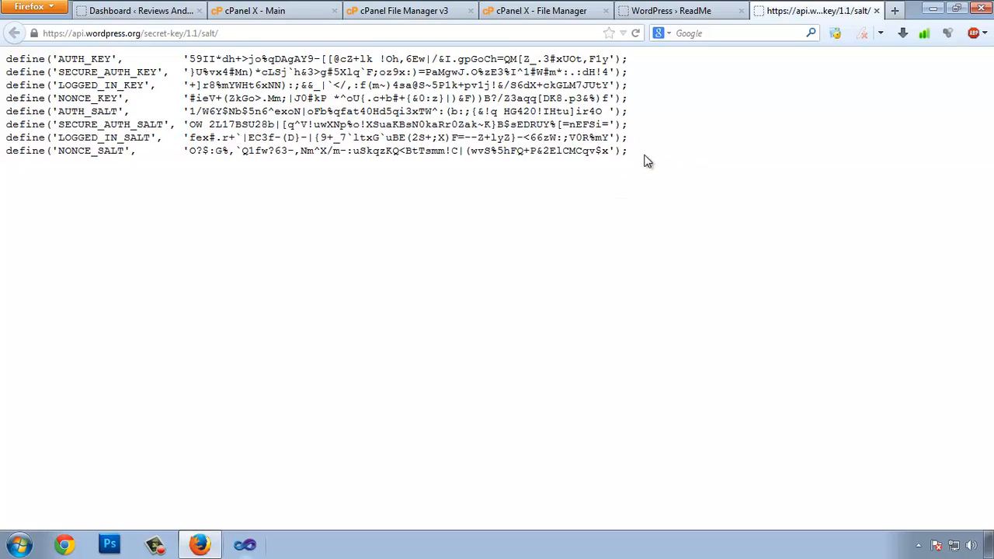
drag(648, 159, 2, 64)
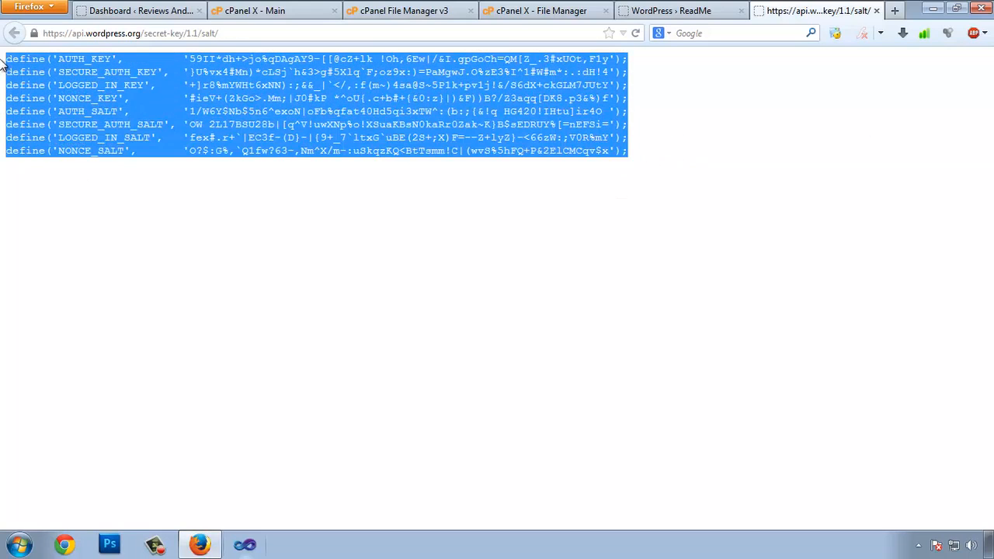
right_click(124, 98)
click(140, 114)
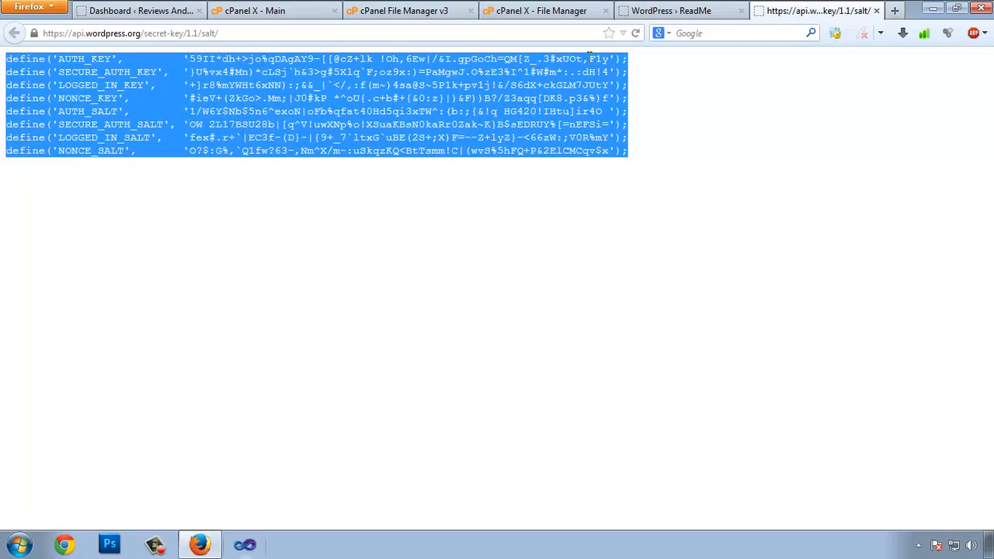
- Replace the placeholder key and salt definitions in wp-config.php with the copied secret keys
click(630, 16)
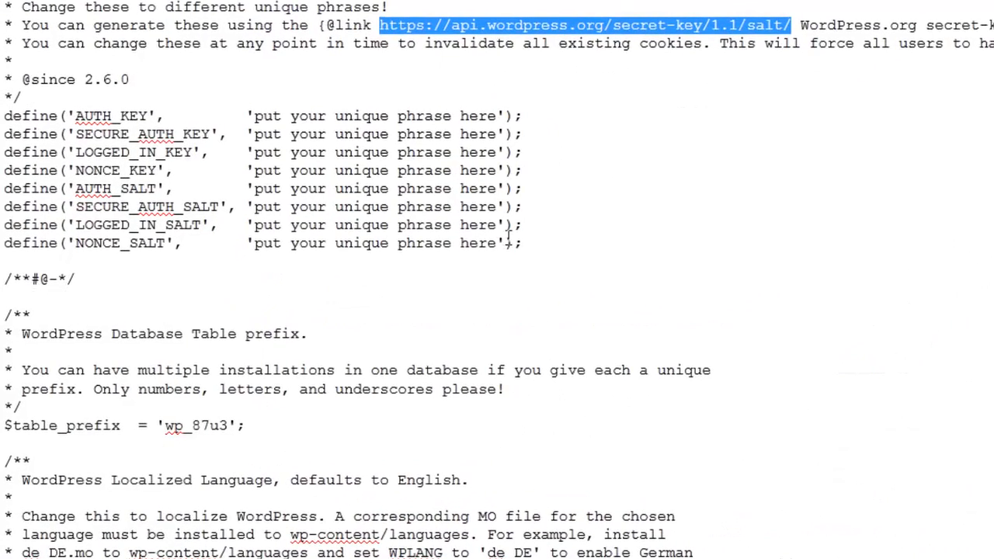
drag(535, 244, 4, 118)
right_click(26, 118)
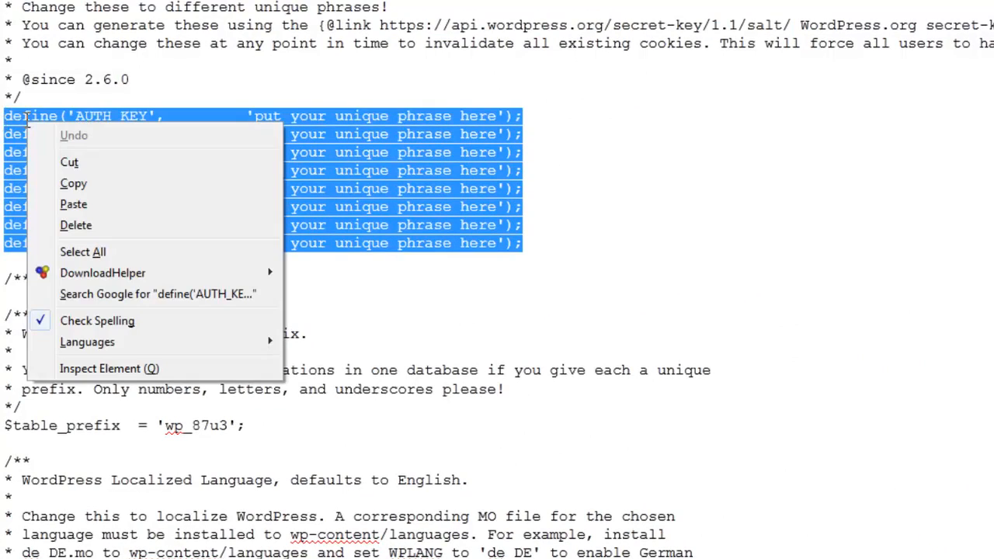
click(68, 203)
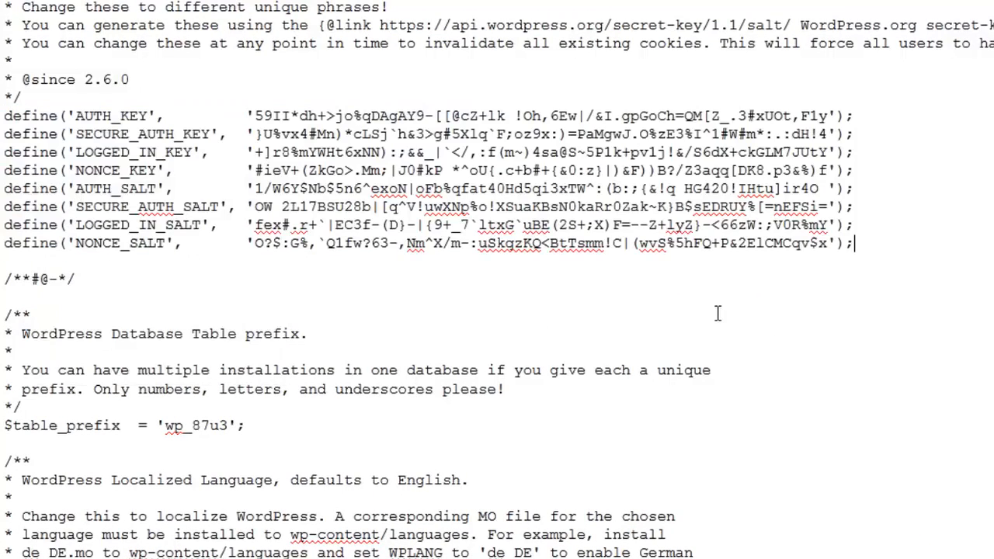
- Review the pasted key definitions and the suffix of the $table_prefix value in the database table prefix section
scroll(200, 430, down, 1)
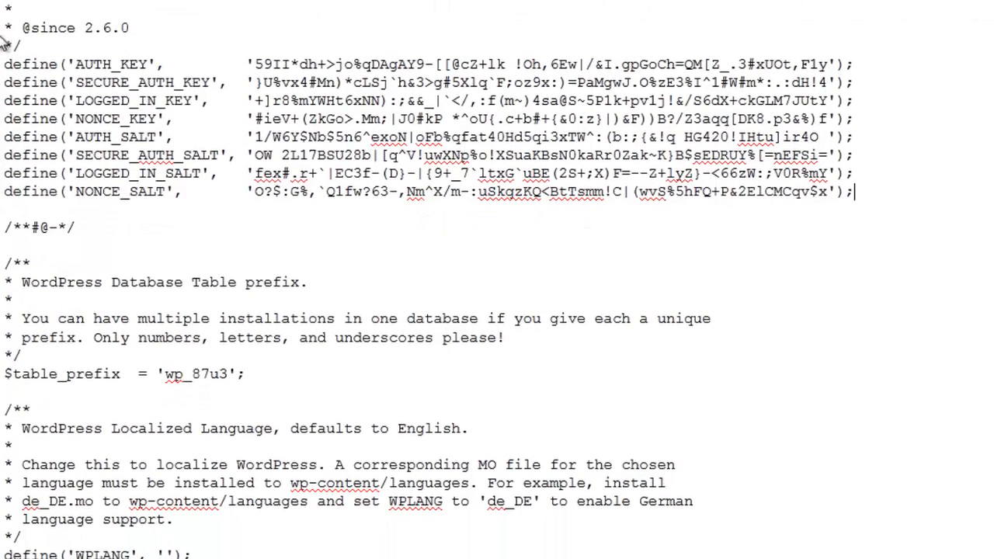
drag(23, 65, 274, 172)
drag(58, 82, 255, 173)
drag(31, 282, 255, 282)
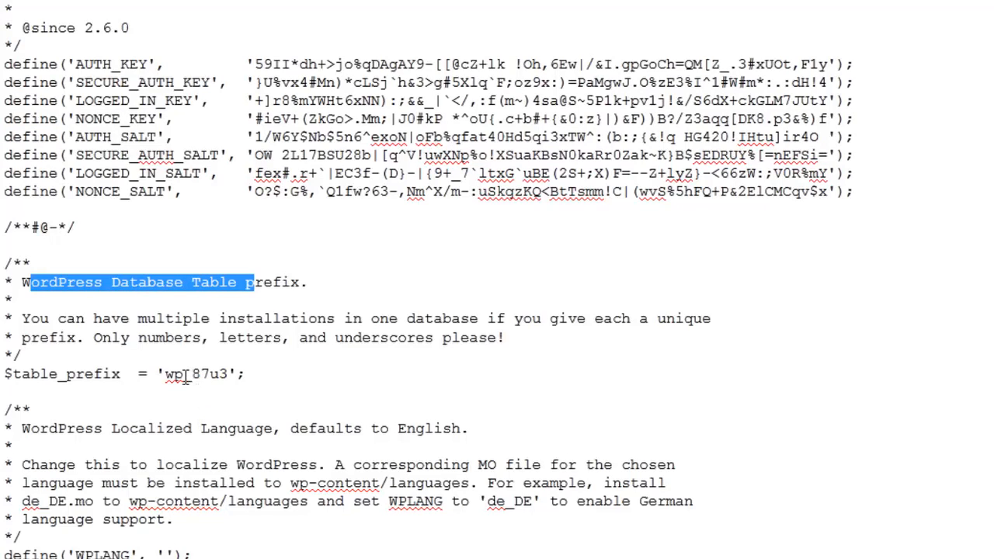
drag(193, 373, 230, 375)
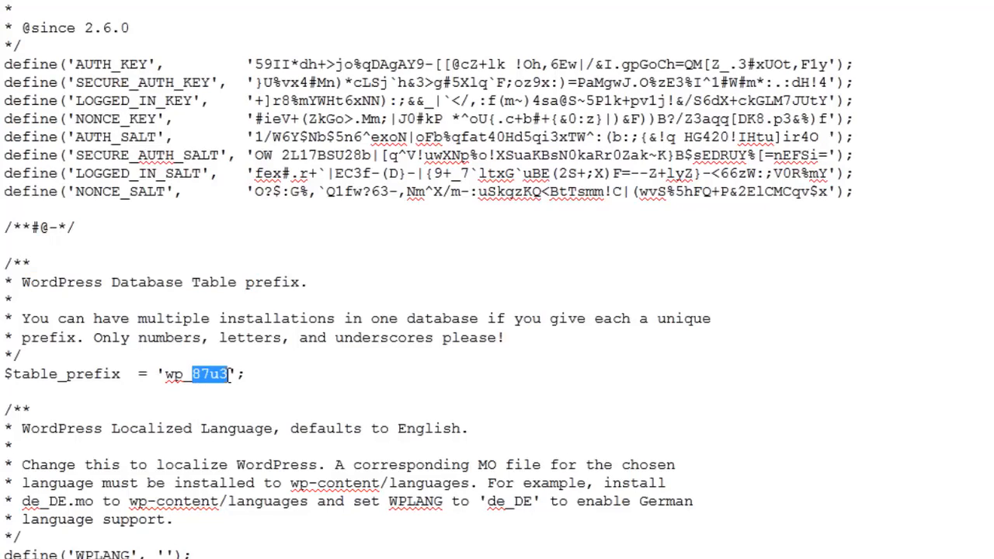
- Re-enter 87u3 as the suffix after wp_ in $table_prefix, then save wp-config.php and close its editor
key(BackSpace)
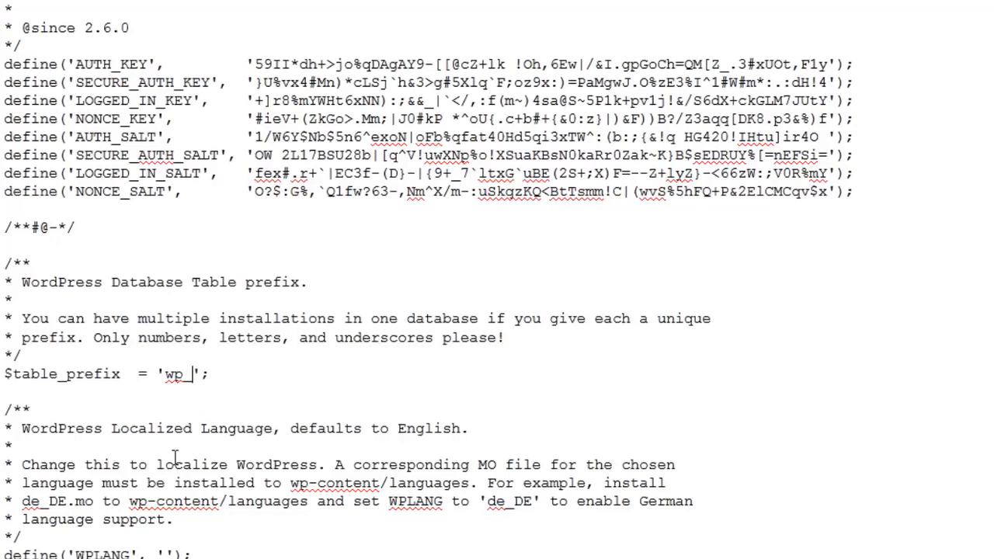
text(87u3)
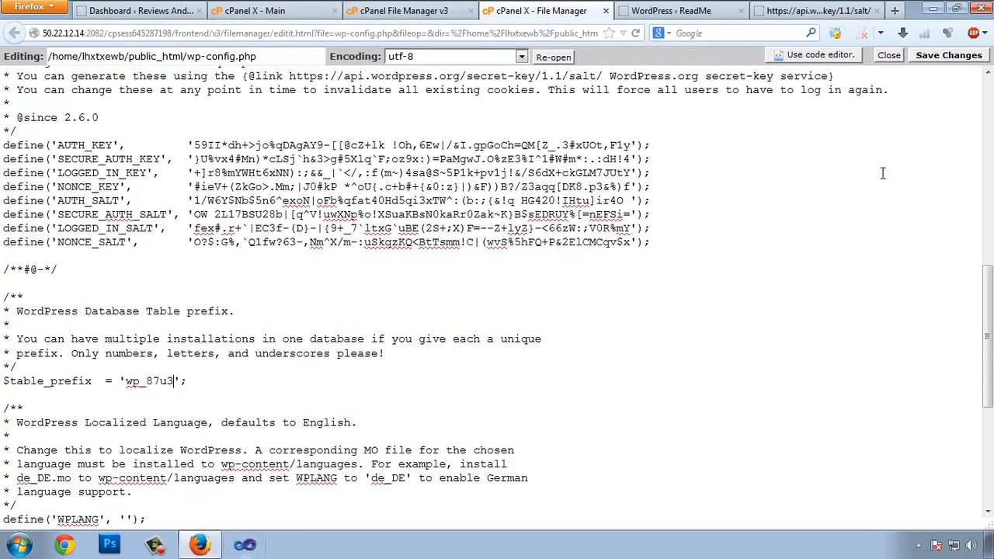
click(936, 55)
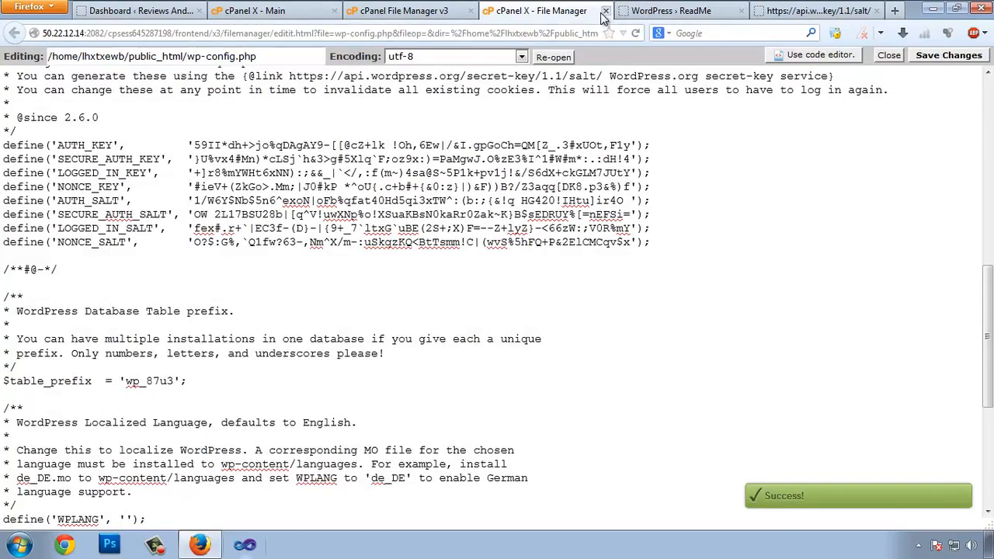
click(606, 11)
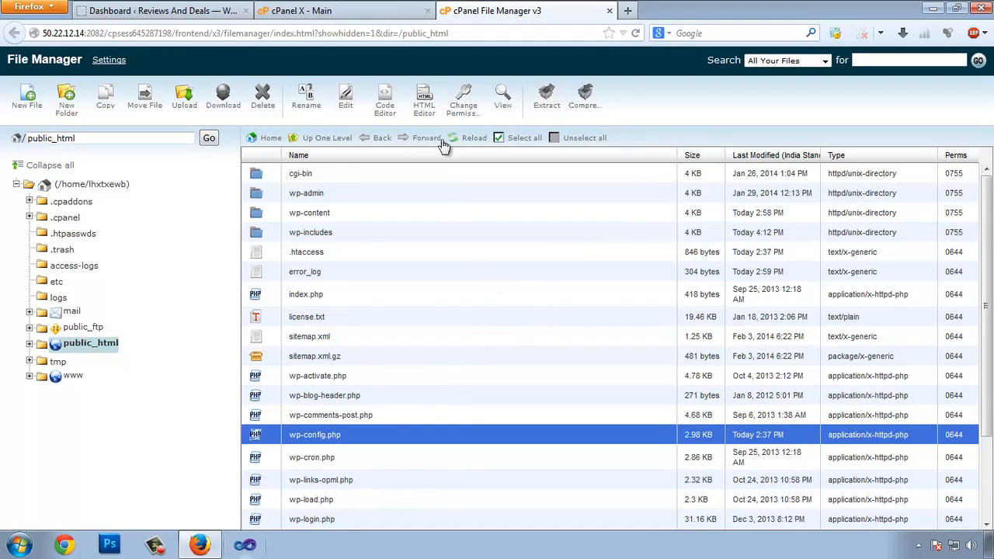
scroll(443, 260, down, 3)
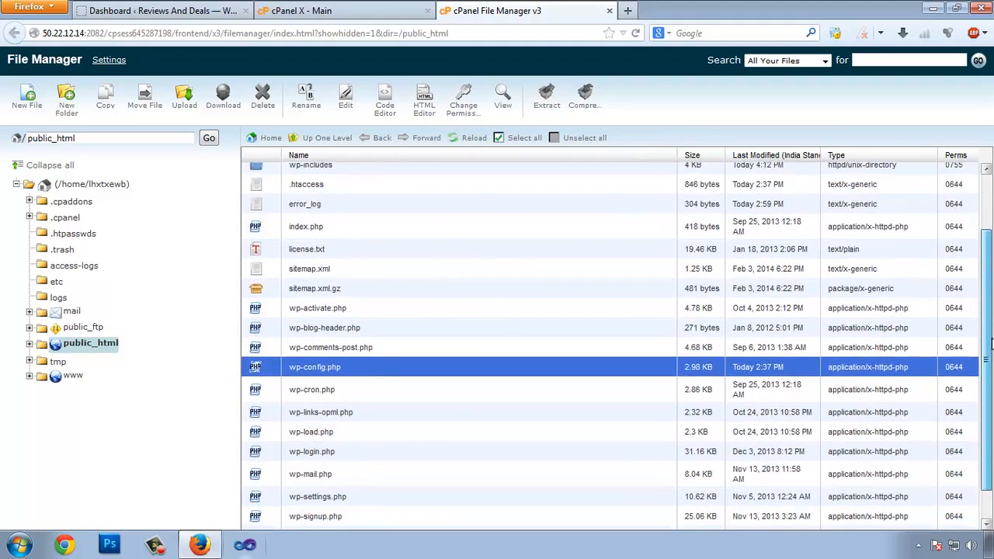
scroll(463, 266, up, 2)
scroll(715, 268, up, 1)
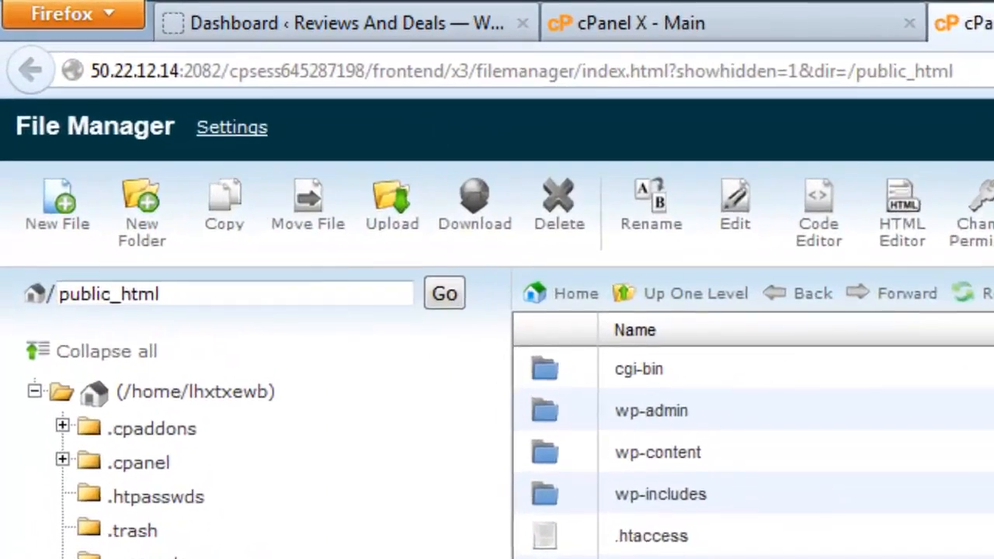
- Open reviewndeals.com/wp-content/ in a new browser tab to check whether the directory is publicly listed
key(ctrl+t)
text(reviewndeals.com/)
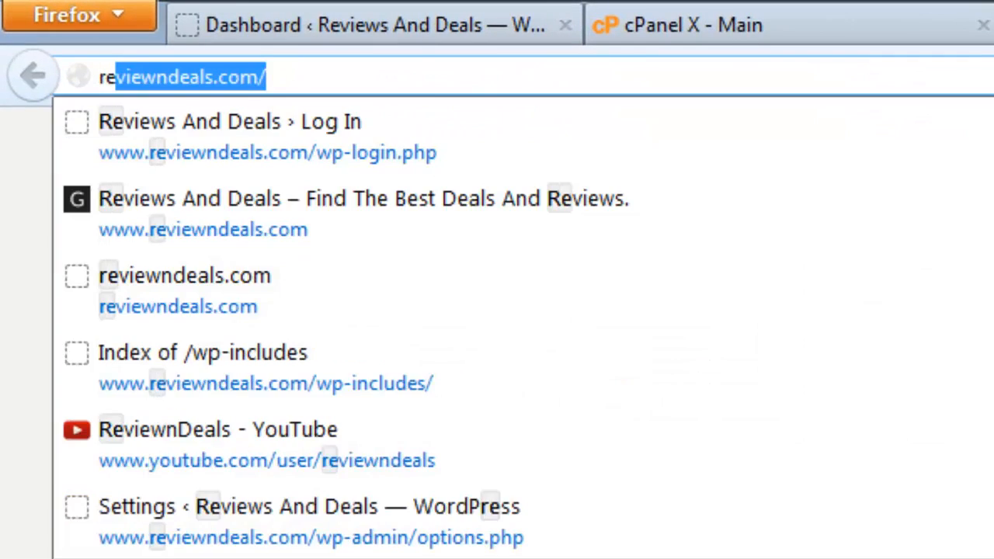
key(Right)
text(wp-conten)
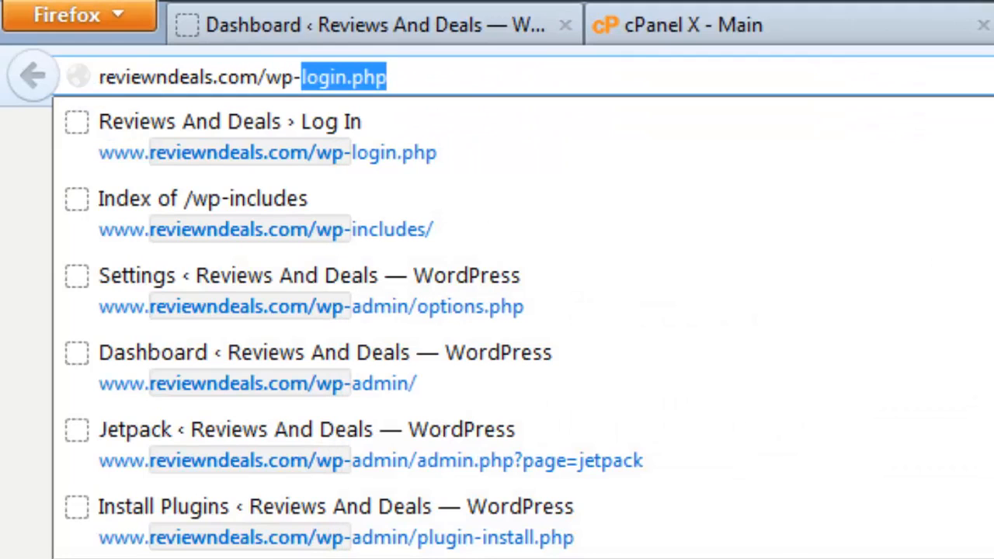
text(t)
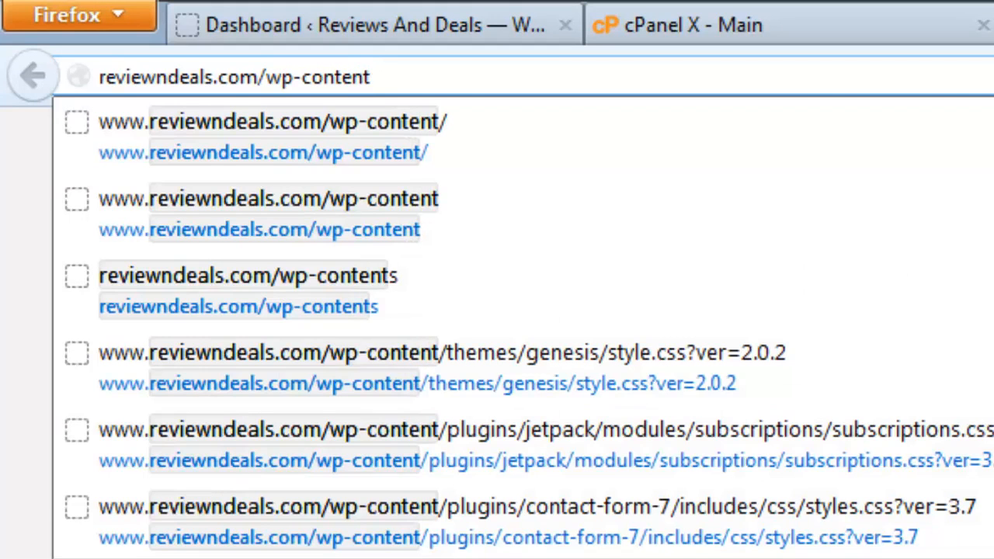
text(/)
key(Return)
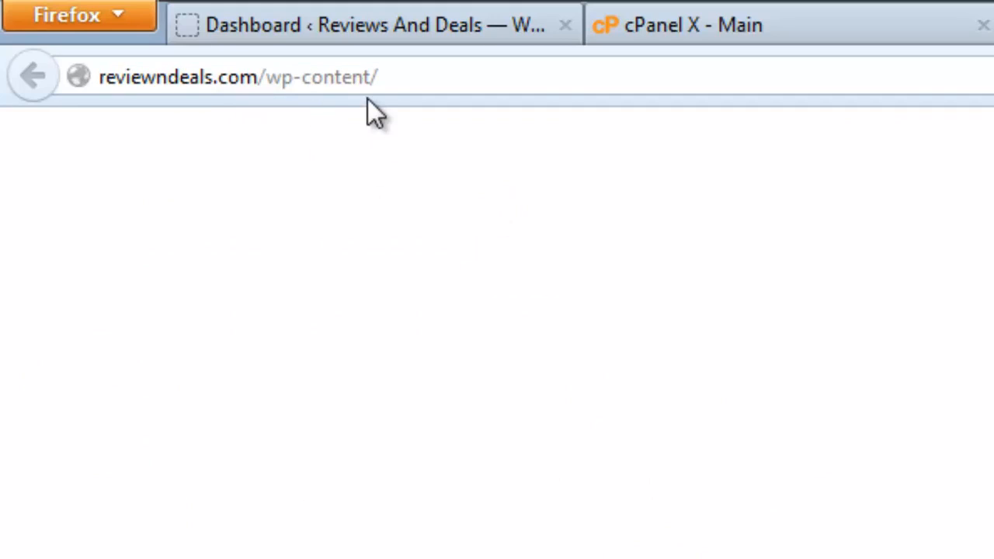
- Change the address to reviewndeals.com/wp-includes/ and load that directory
drag(303, 81, 659, 101)
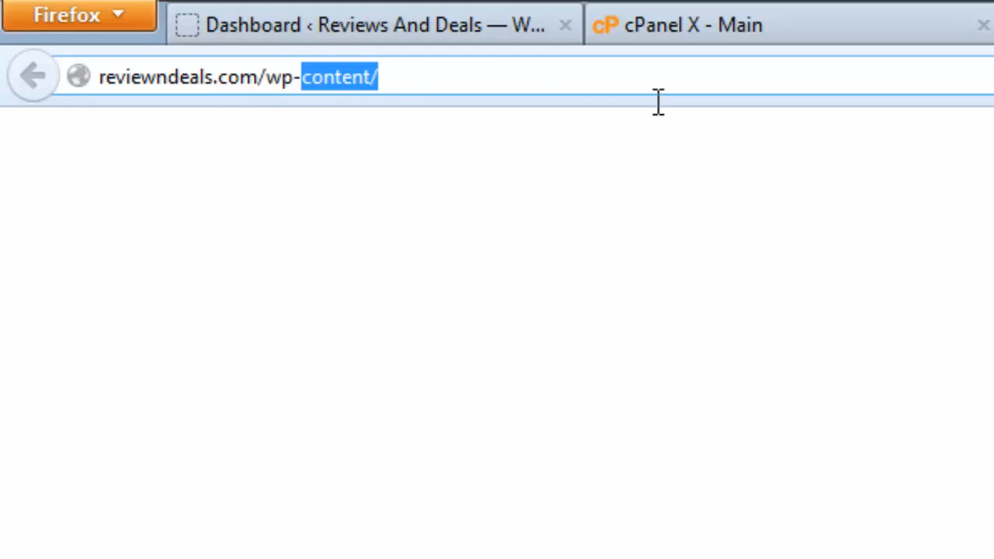
text(includes)
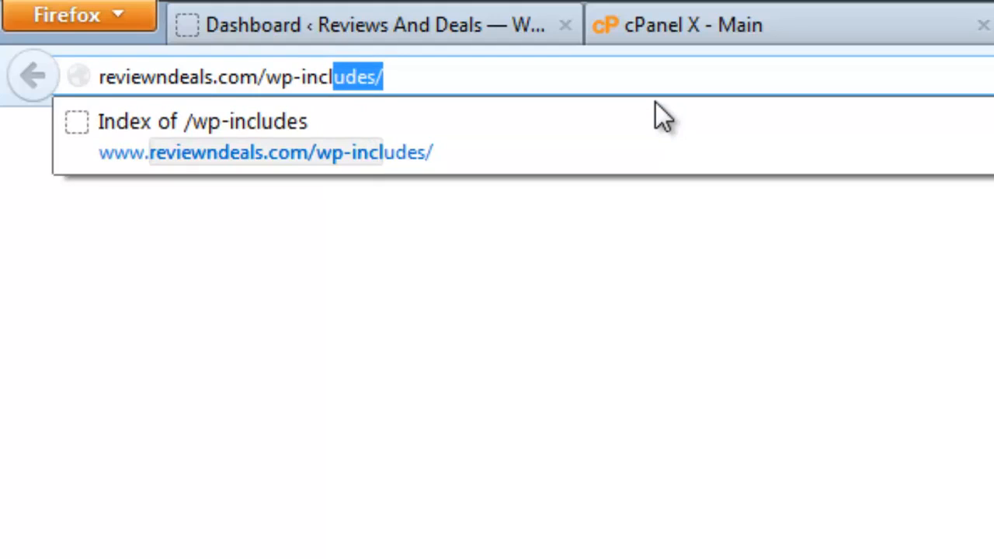
key(Return)
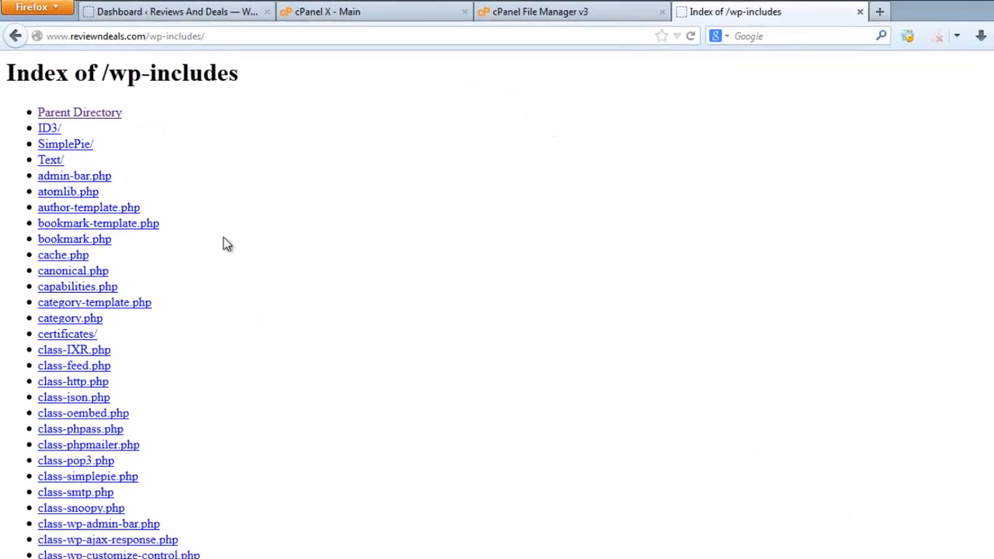
- Examine the files exposed in the /wp-includes directory index through to its end, and close the page
drag(179, 138, 401, 279)
click(354, 223)
scroll(354, 223, down, 3)
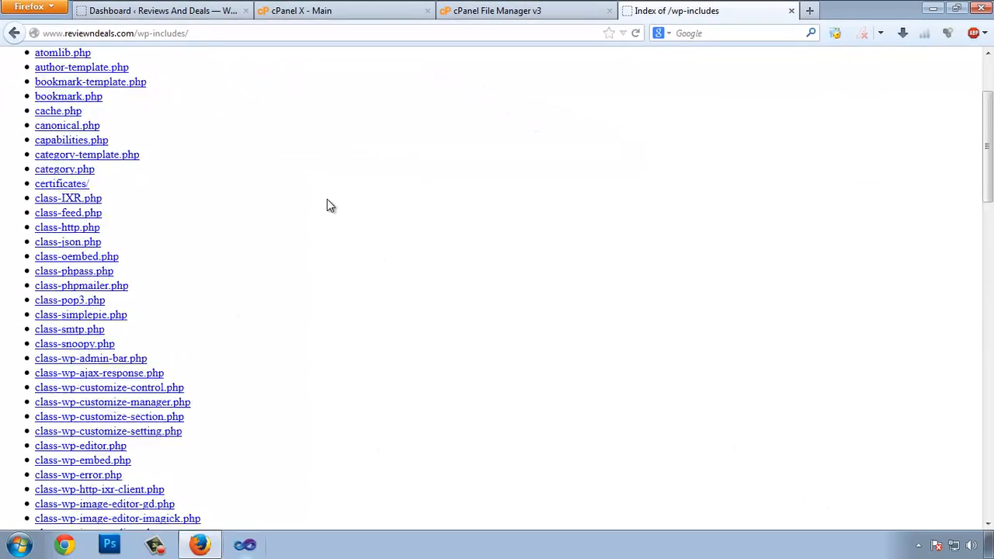
scroll(327, 205, down, 10)
drag(273, 122, 303, 306)
scroll(304, 306, down, 6)
drag(256, 160, 275, 237)
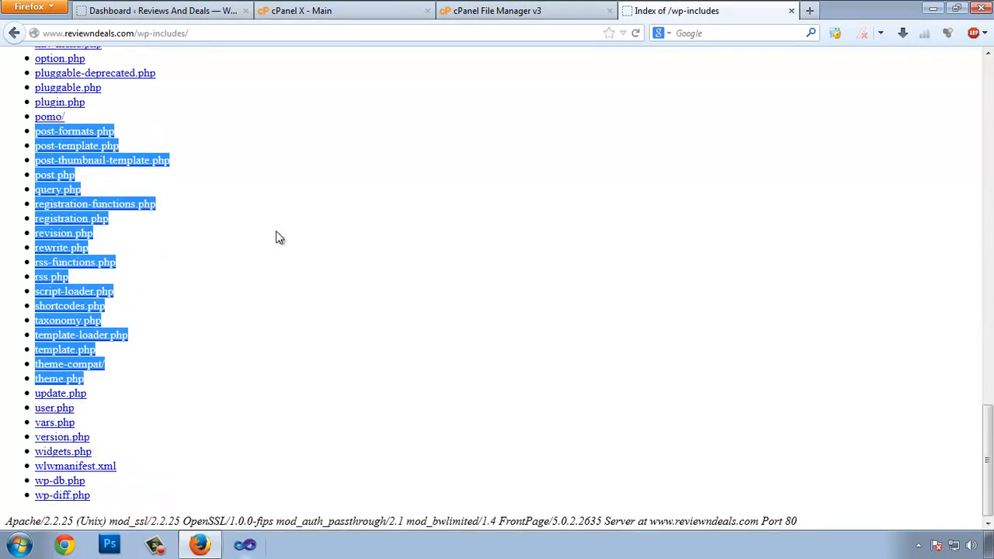
click(174, 472)
drag(188, 497, 275, 170)
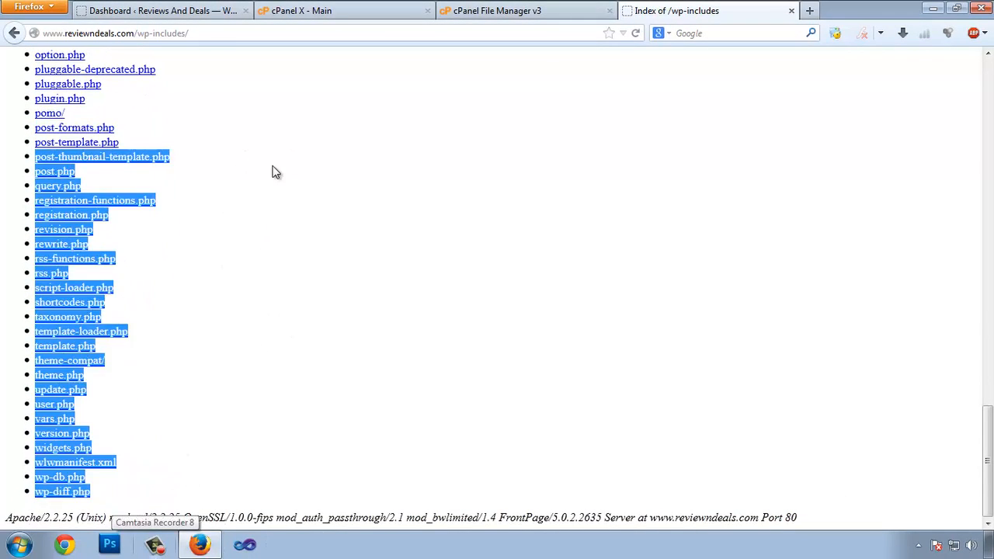
click(275, 171)
scroll(571, 313, up, 2)
scroll(571, 312, up, 20)
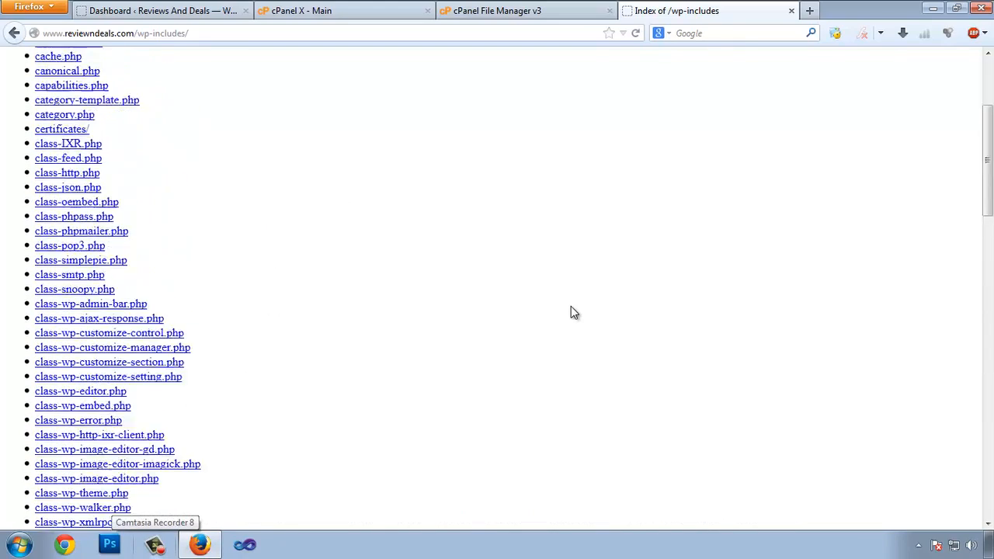
click(792, 11)
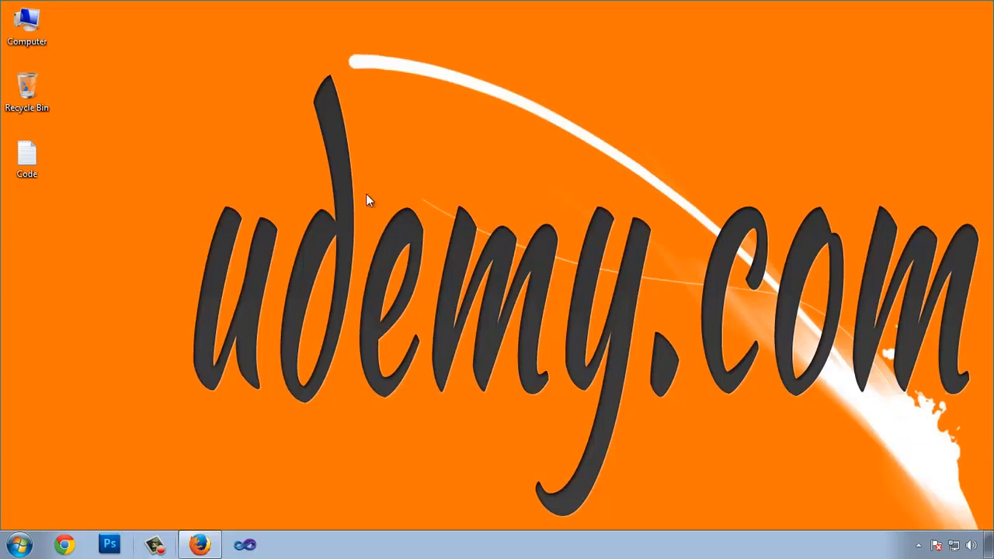
- Create a new text document on the Windows desktop with its default name and open it in Notepad
right_click(371, 168)
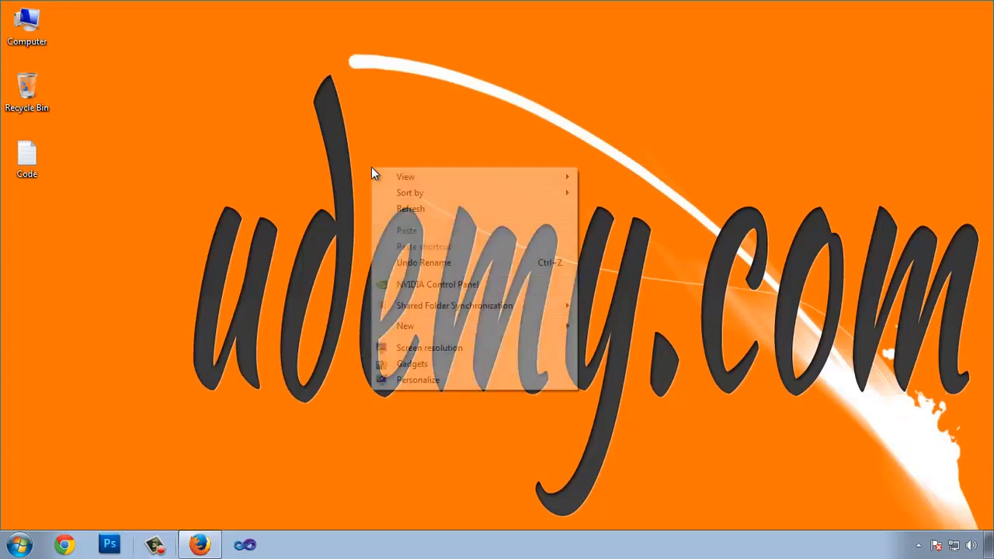
mouse_move(488, 324)
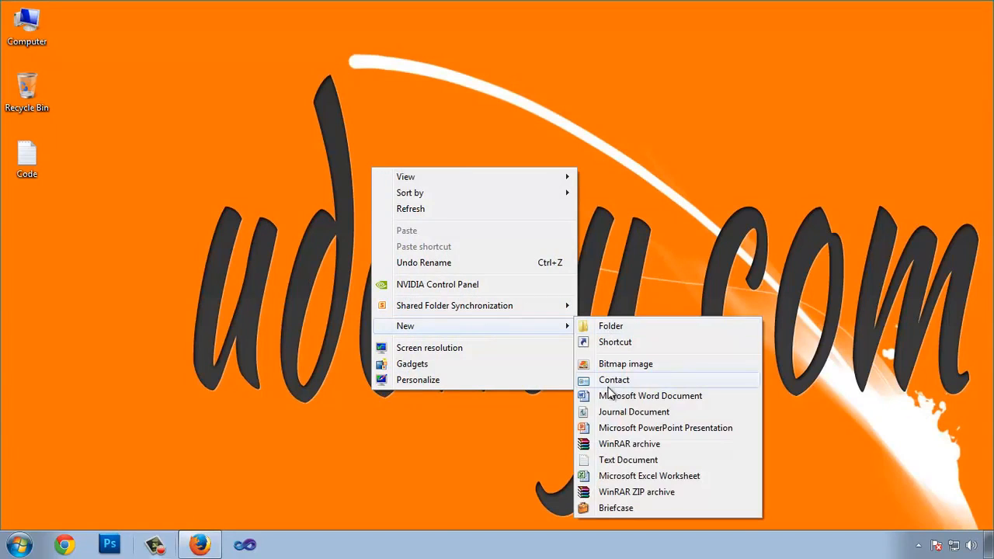
click(627, 459)
key(Return)
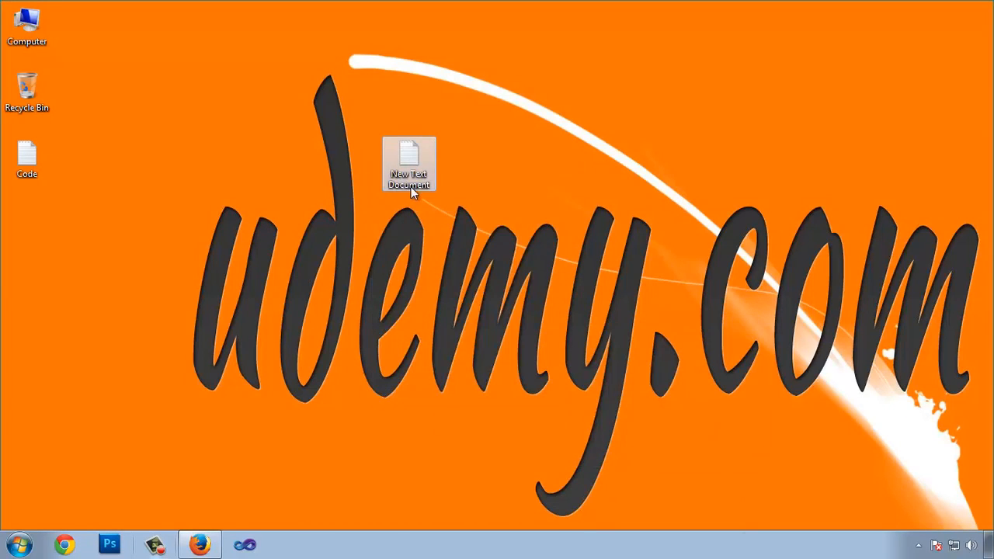
double_click(406, 183)
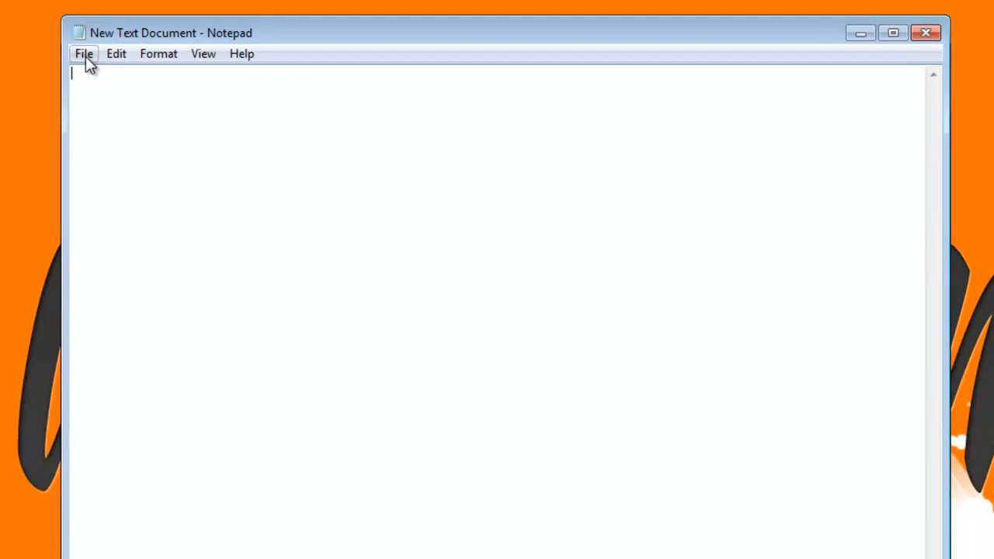
- Save the empty document to the Desktop as index.html with the All Files type, and close Notepad
click(84, 54)
click(133, 148)
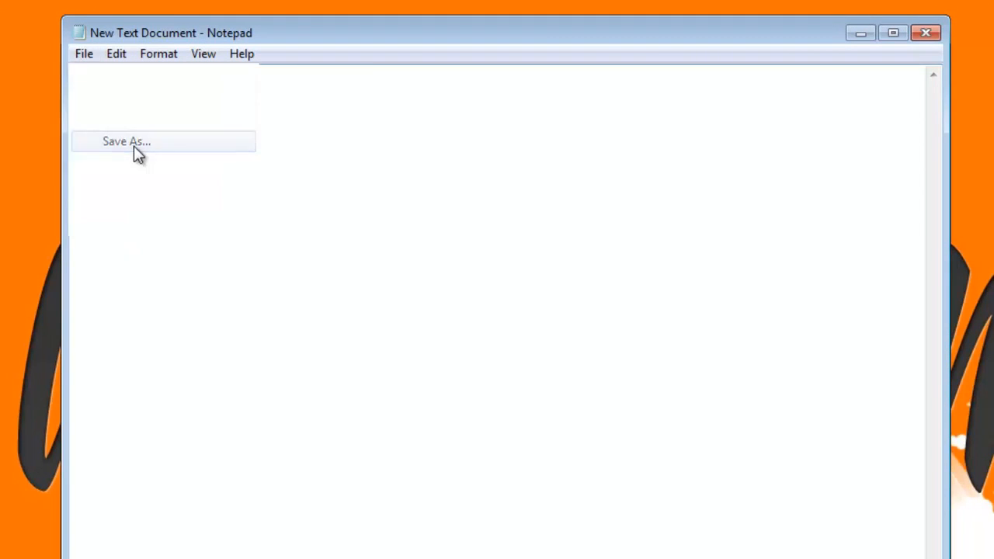
drag(226, 294, 229, 362)
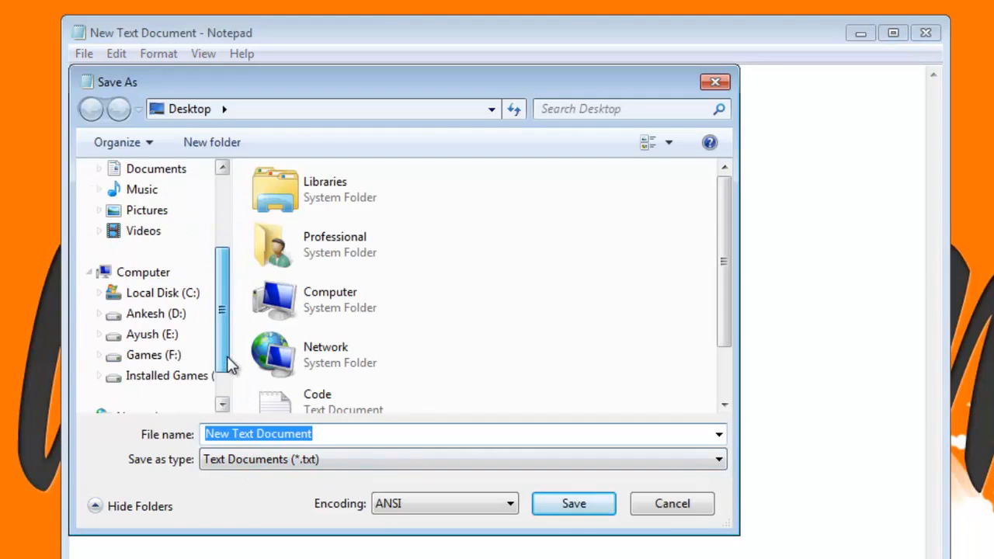
click(301, 462)
click(231, 496)
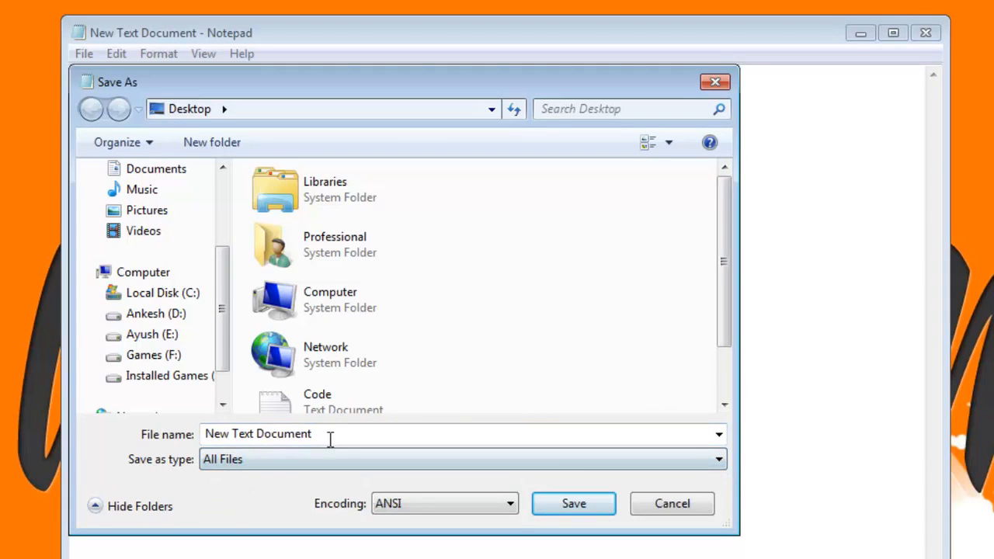
click(329, 437)
key(BackSpace)
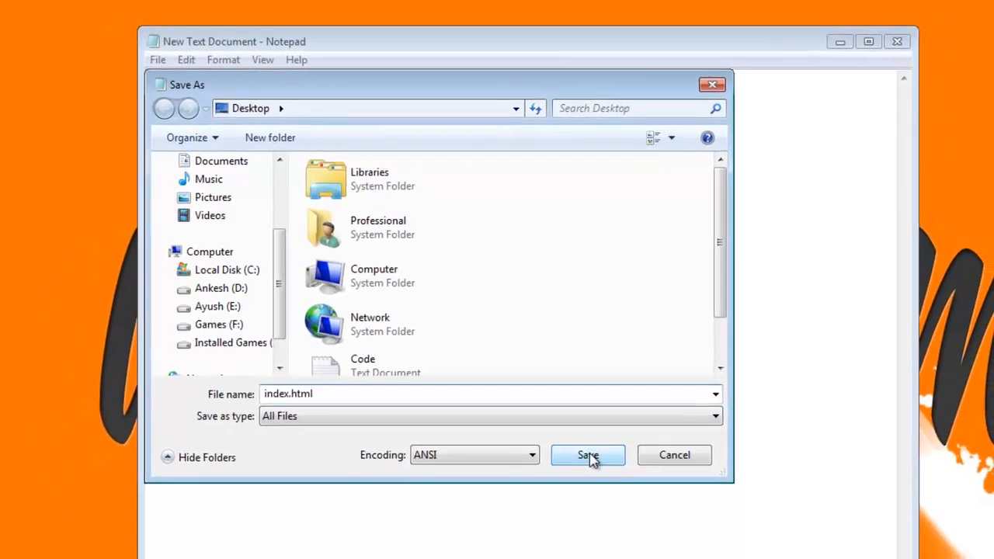
click(587, 503)
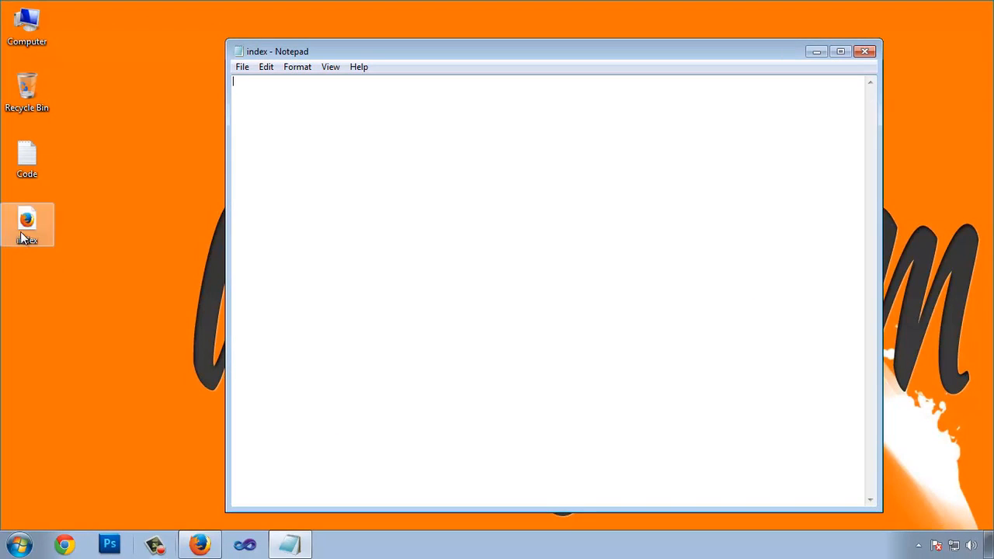
click(864, 52)
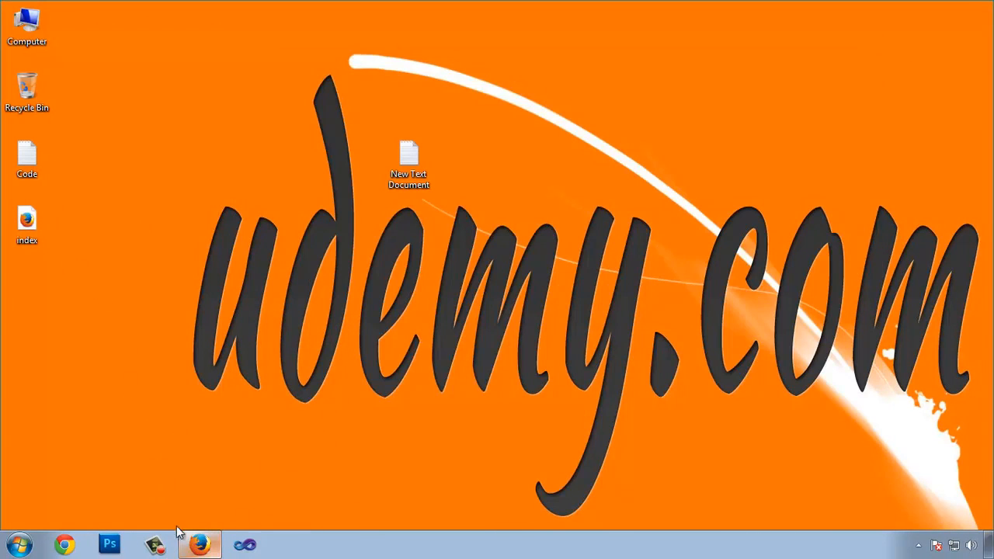
- Switch back to Firefox and open the file upload page for the public_html/wp-includes folder
click(199, 544)
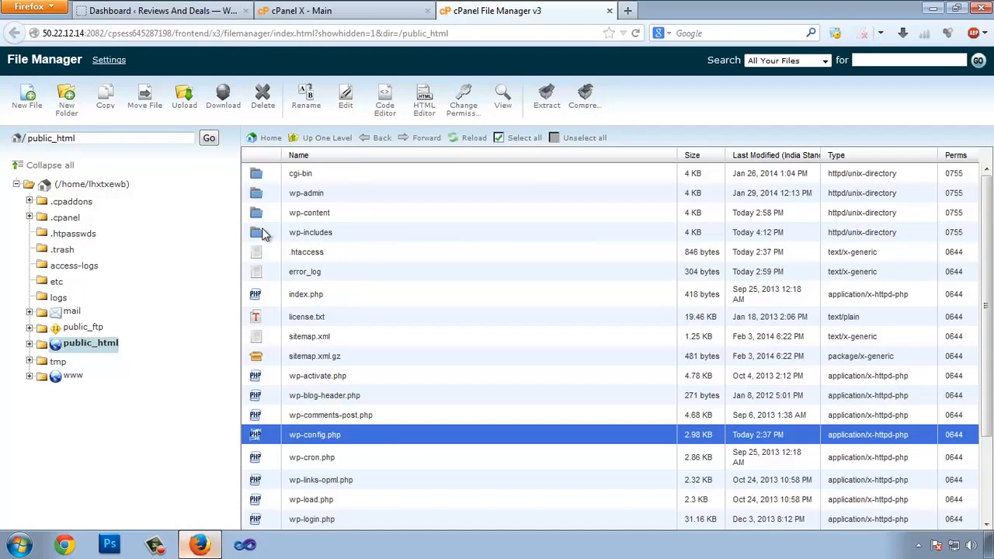
double_click(257, 233)
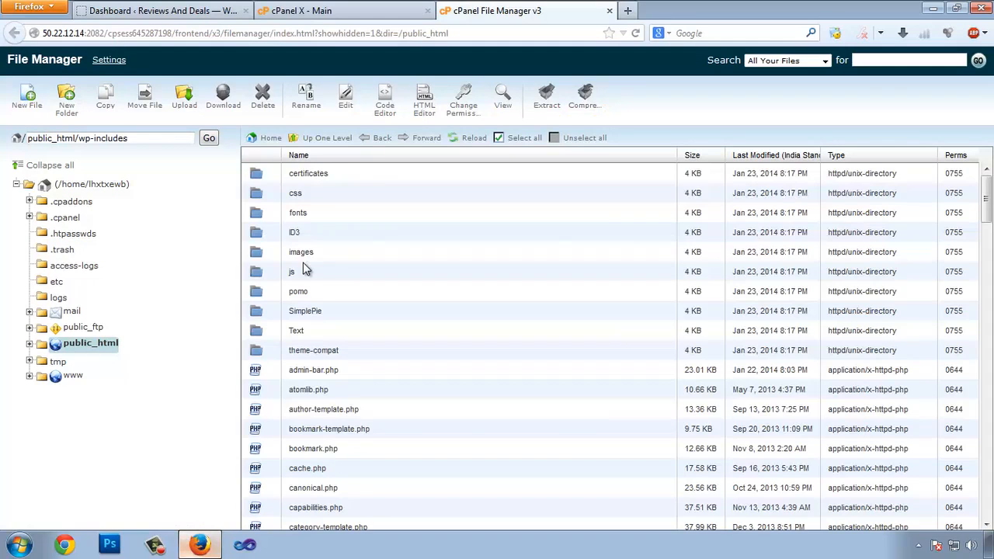
click(184, 99)
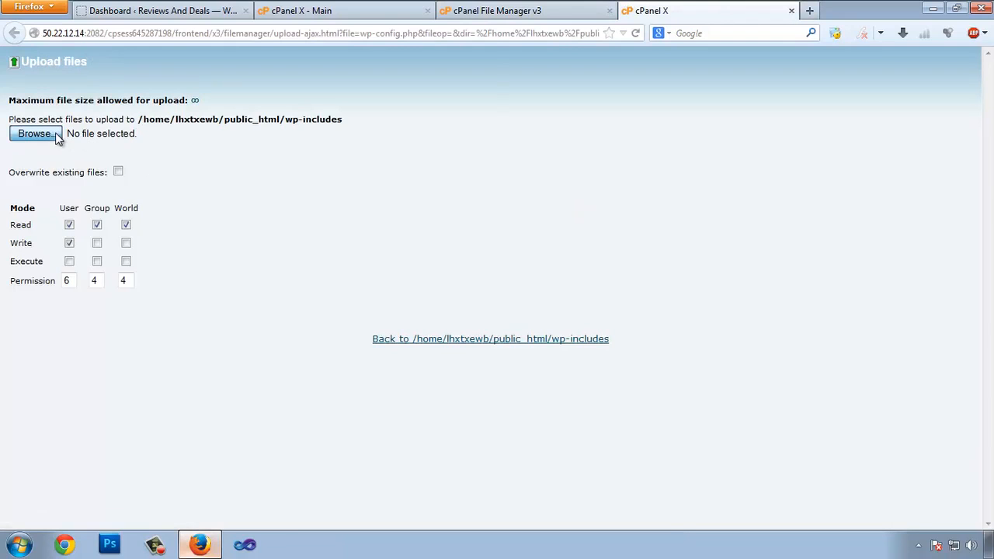
- Upload the index HTML file from the Desktop to wp-includes and return to the folder in File Manager
click(35, 134)
scroll(486, 207, down, 2)
click(165, 231)
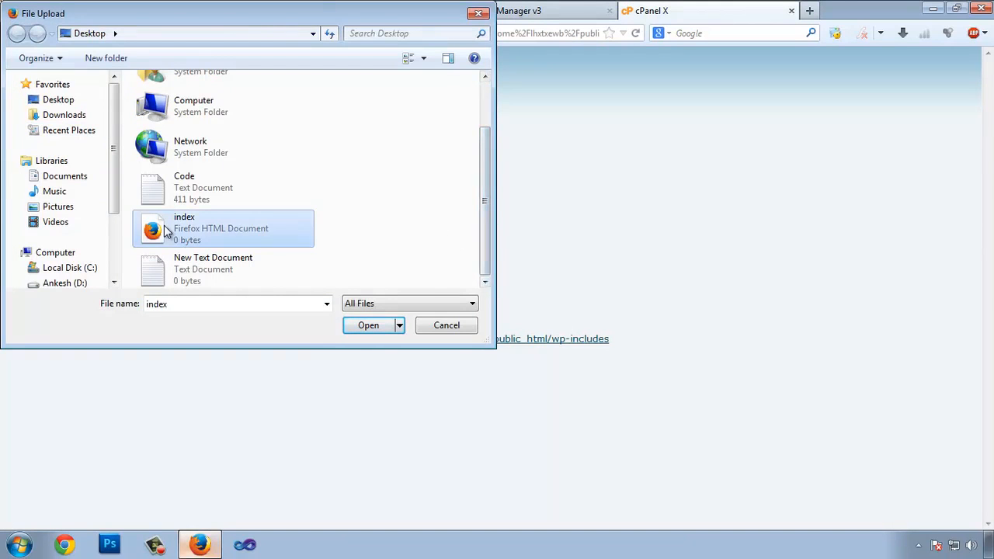
click(359, 327)
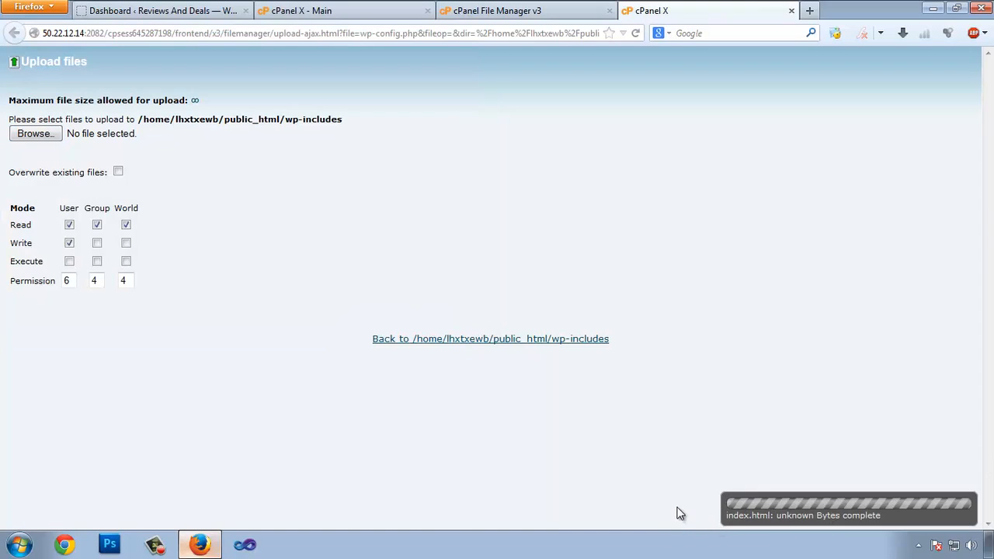
click(557, 342)
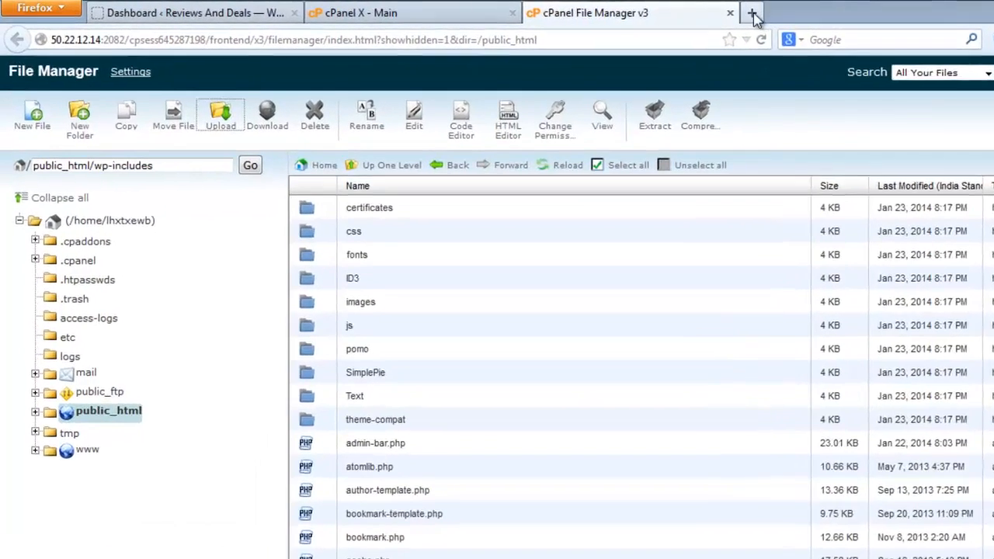
- Load reviewndeals.com/wp-includes/ in a new browser tab to check the directory listing, and close that tab
click(752, 15)
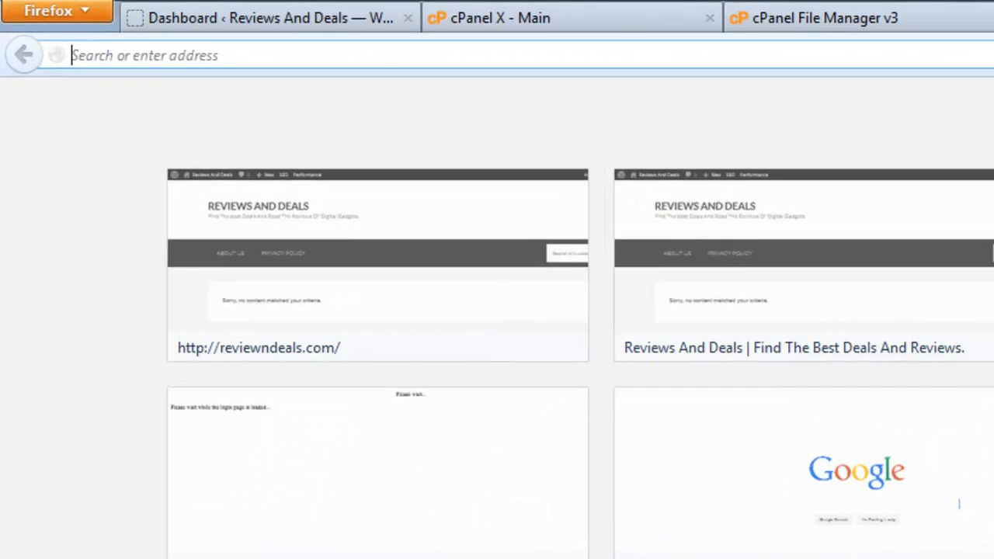
text(re)
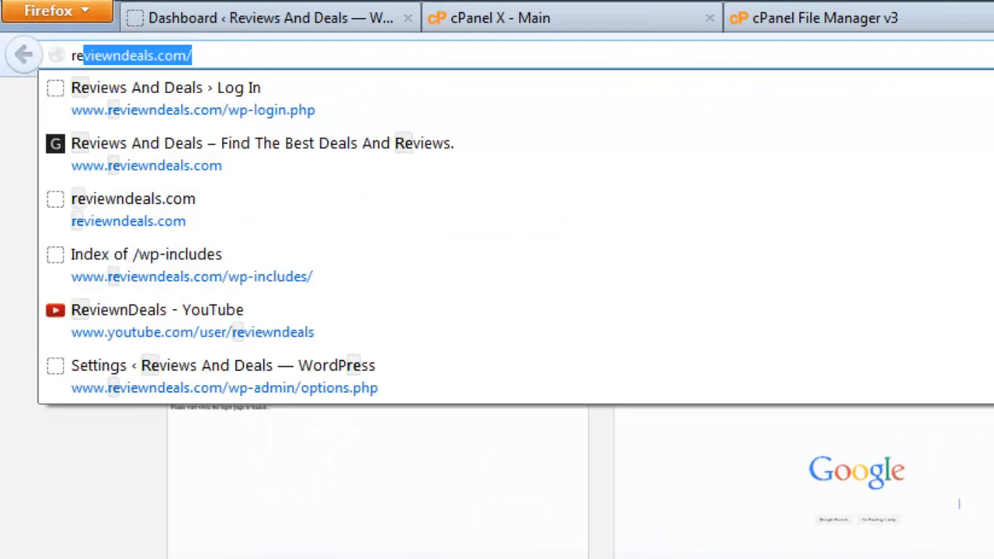
key(Return)
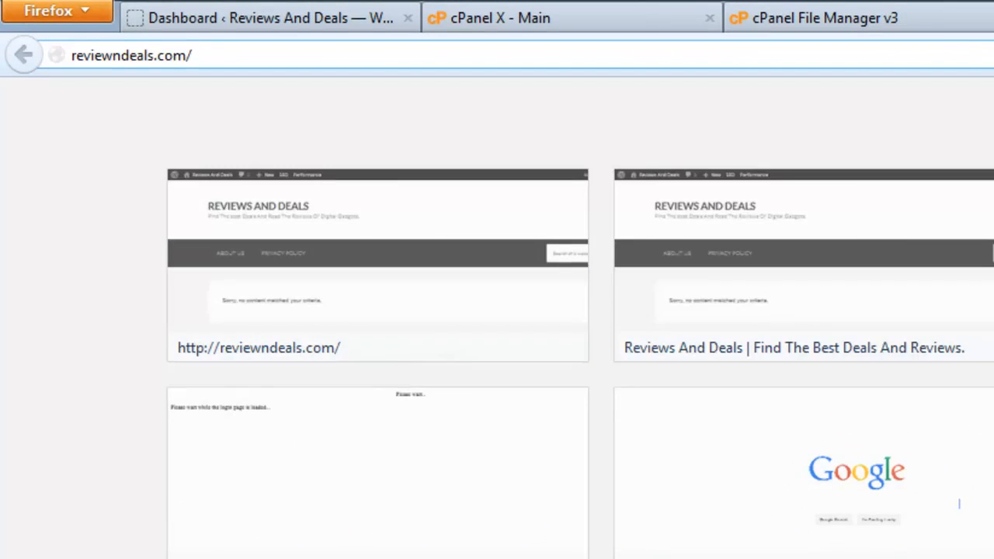
text(wp-includes/)
key(Right)
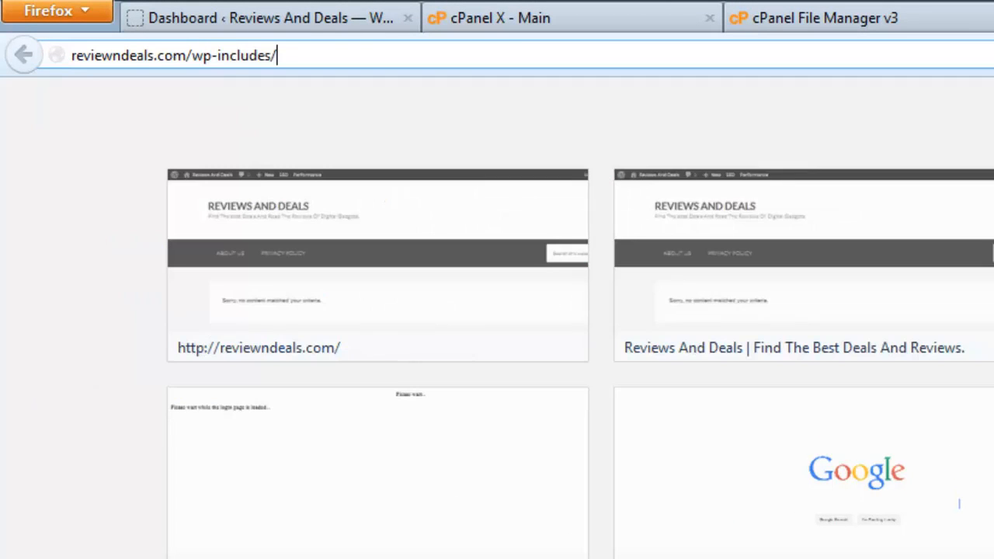
key(Return)
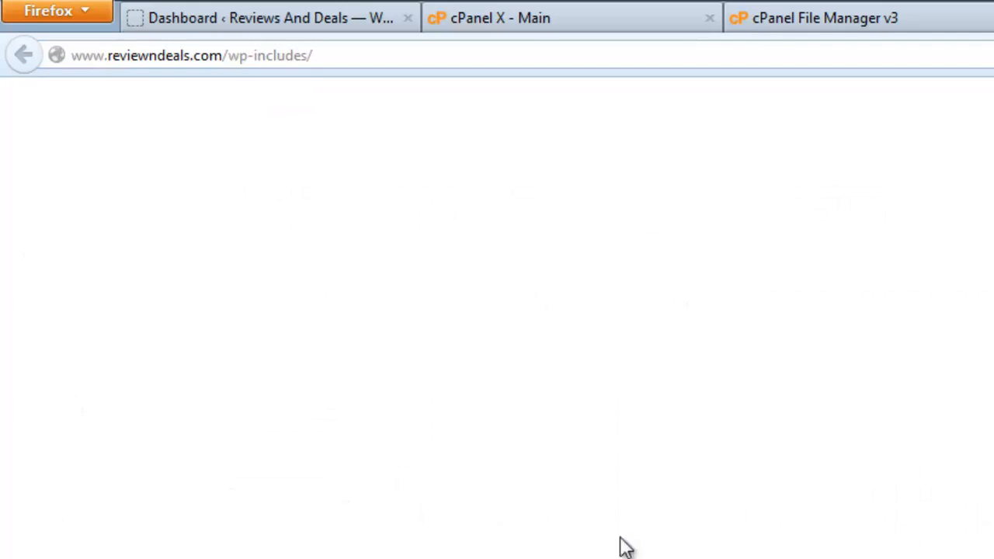
double_click(175, 58)
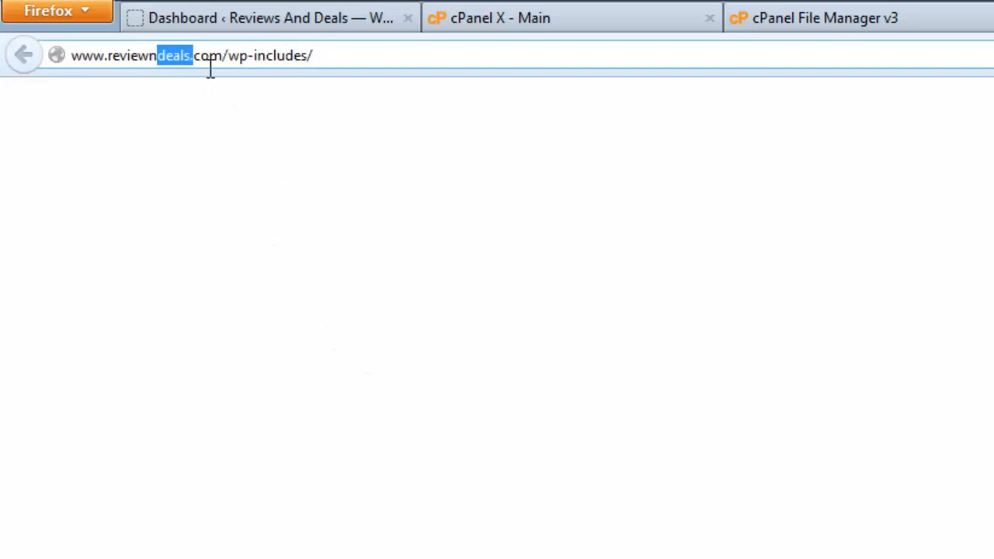
drag(210, 70, 306, 82)
click(306, 83)
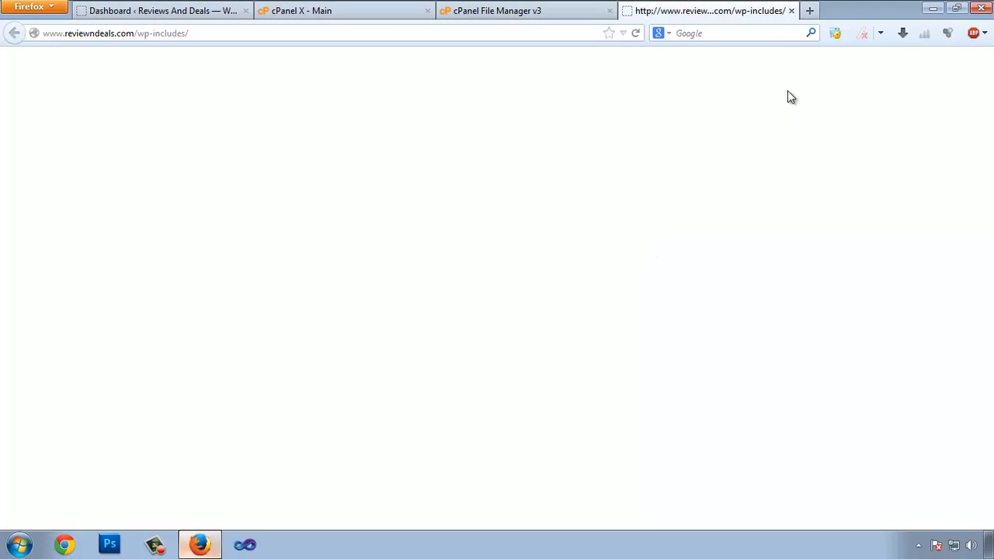
click(792, 11)
- Go back from the wp-includes folder to public_html in File Manager
scroll(404, 221, down, 5)
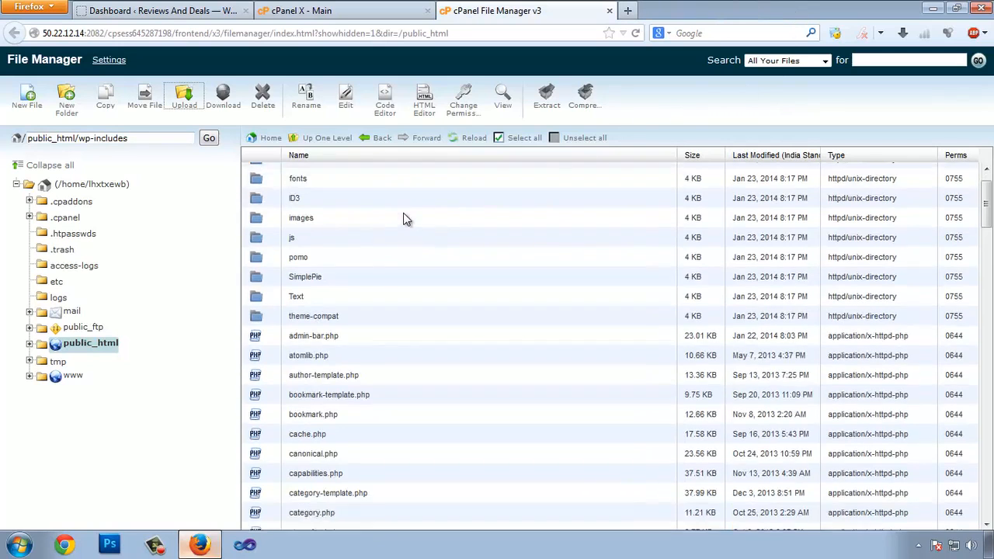
scroll(411, 224, up, 5)
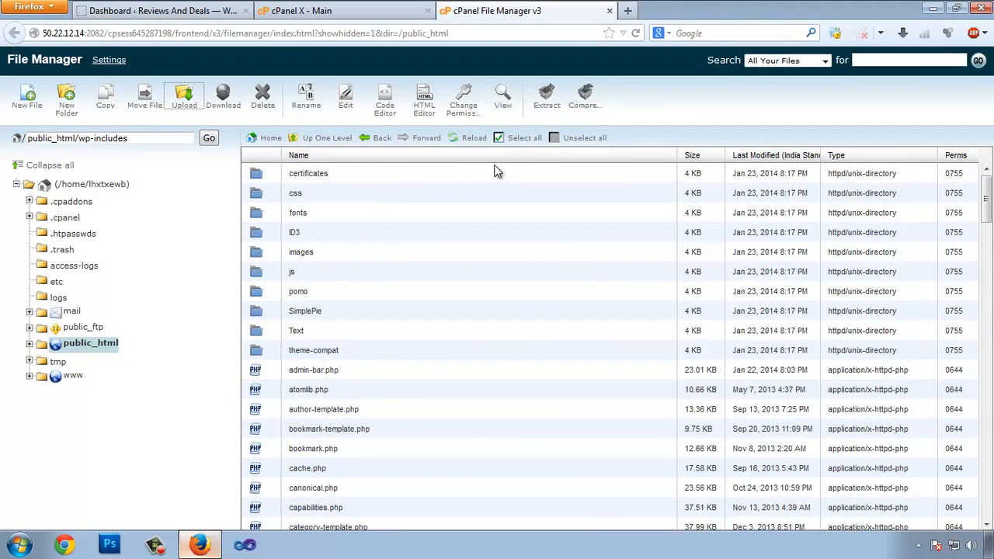
click(374, 139)
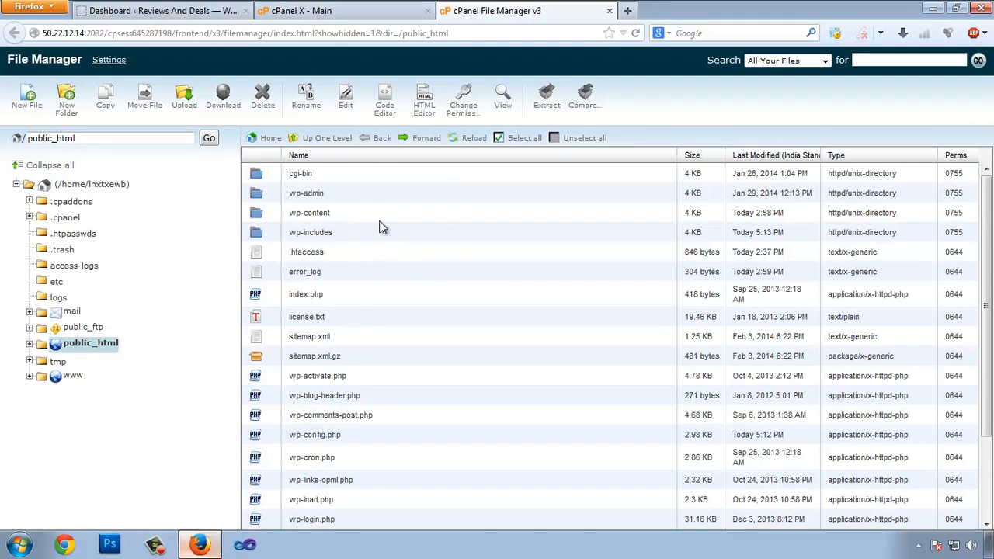
- Switch to the WordPress dashboard, dismiss the session login dialog and reload the page
click(326, 11)
click(95, 9)
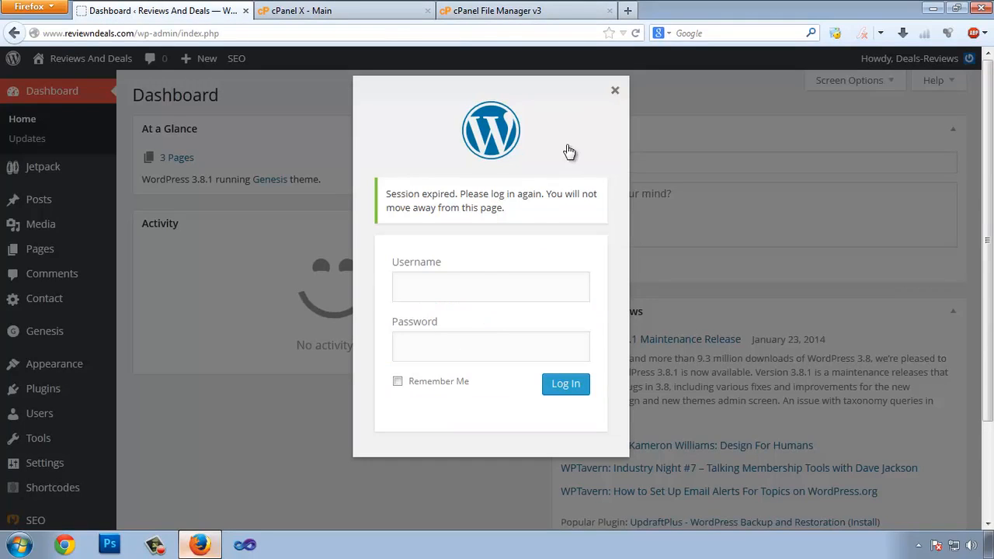
click(517, 282)
click(614, 91)
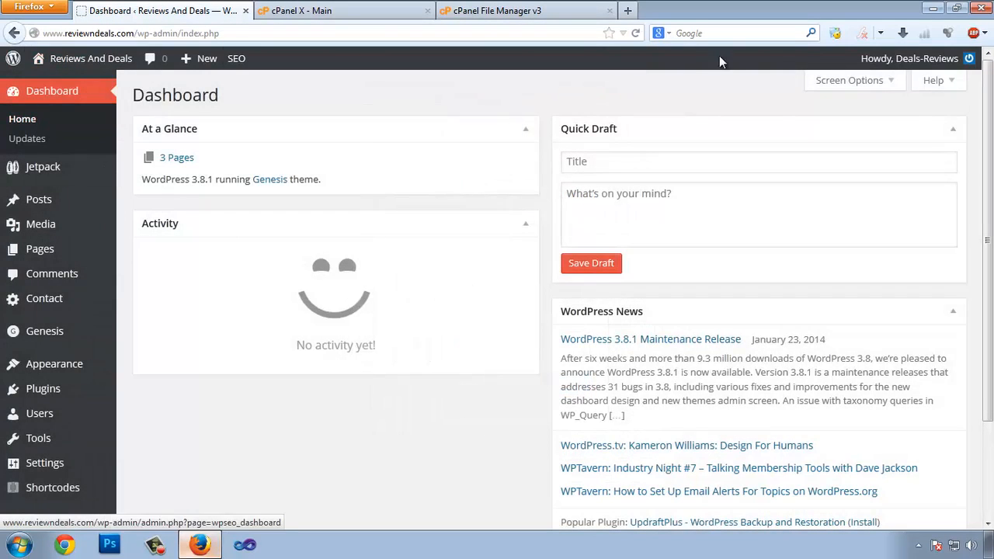
click(636, 34)
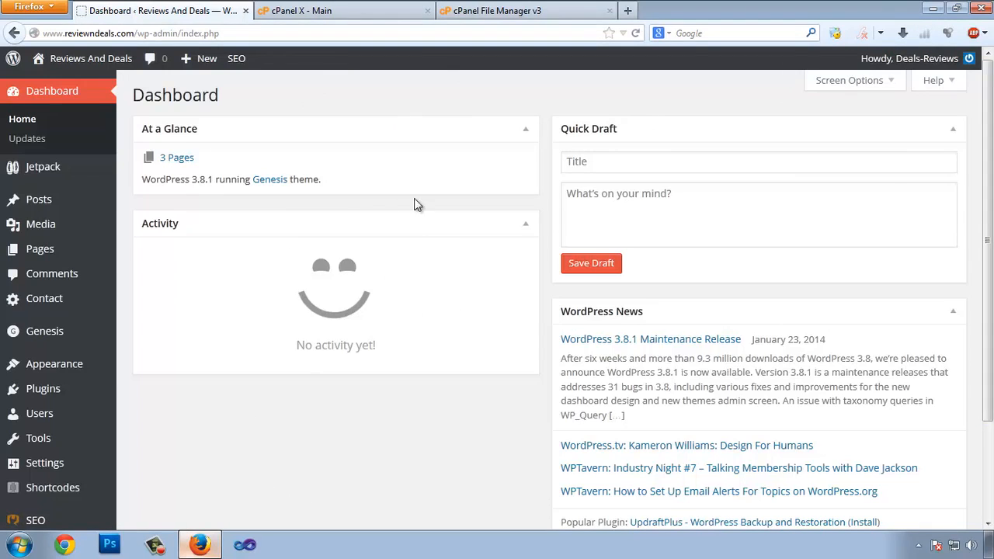
scroll(353, 249, down, 1)
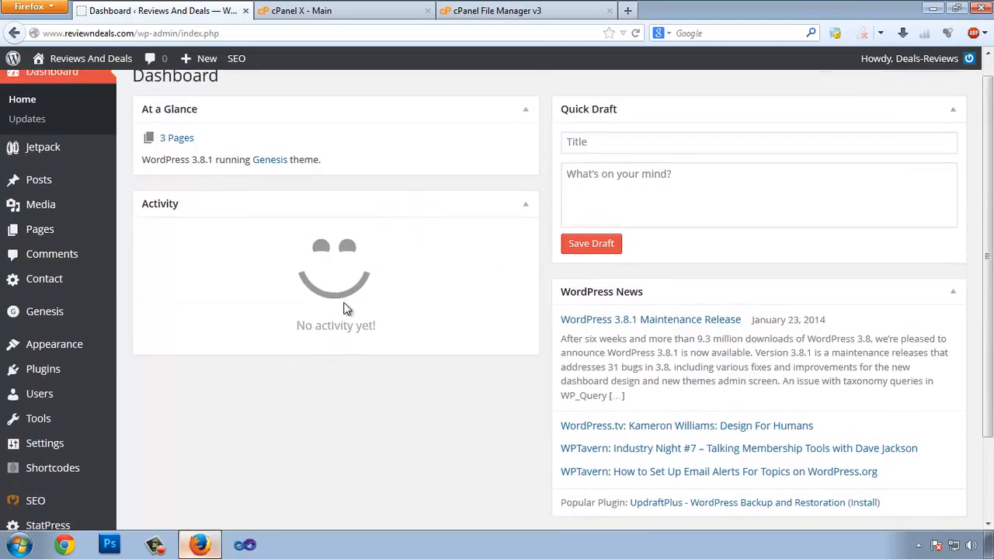
scroll(174, 172, up, 1)
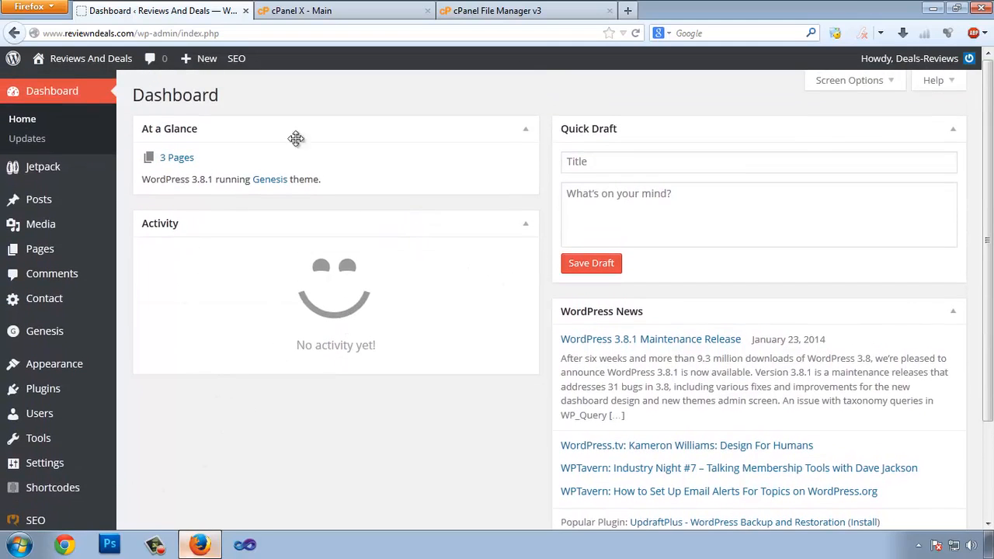
scroll(165, 281, down, 1)
scroll(165, 281, down, 3)
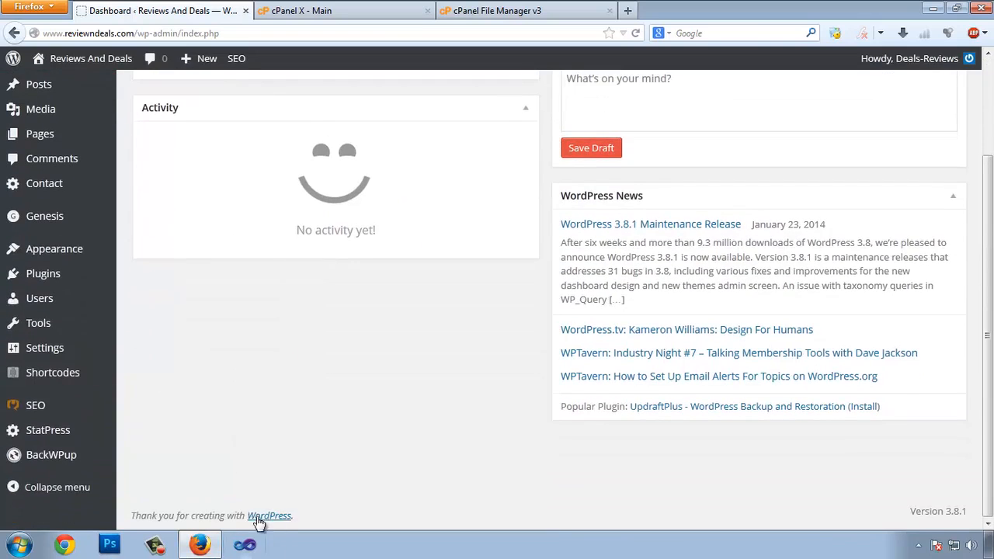
- Open the Code text file from the desktop in Notepad and review its htaccess and wp-config protection headings
key(super+d)
drag(218, 339, 160, 298)
double_click(29, 174)
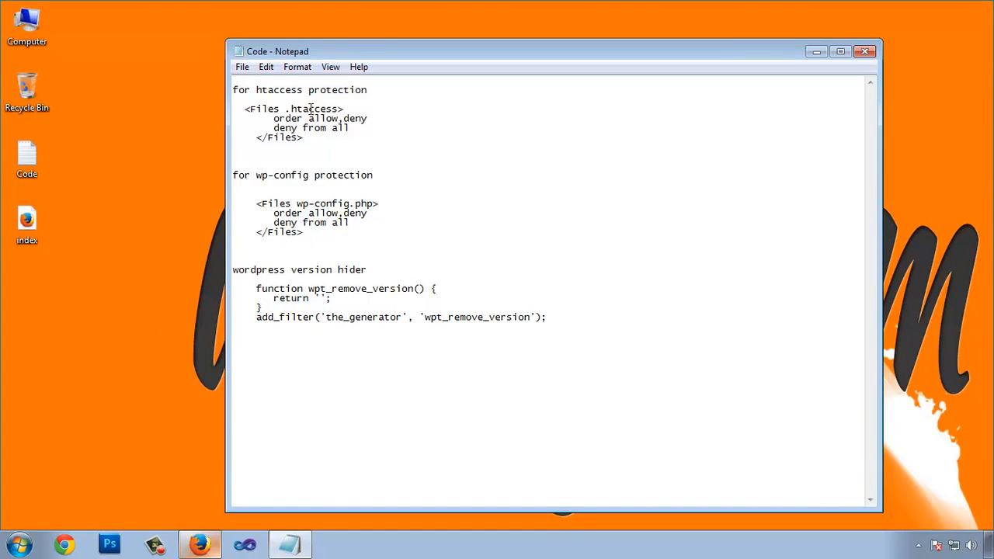
drag(252, 91, 356, 92)
drag(250, 177, 321, 177)
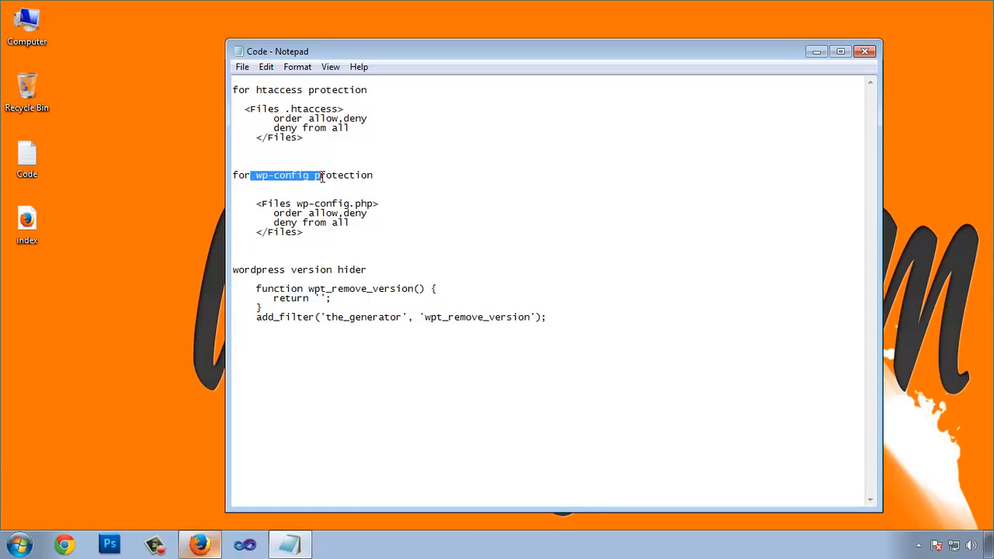
- Switch back to Firefox and open the SEO plugin's Edit Files page in the WordPress admin
click(200, 544)
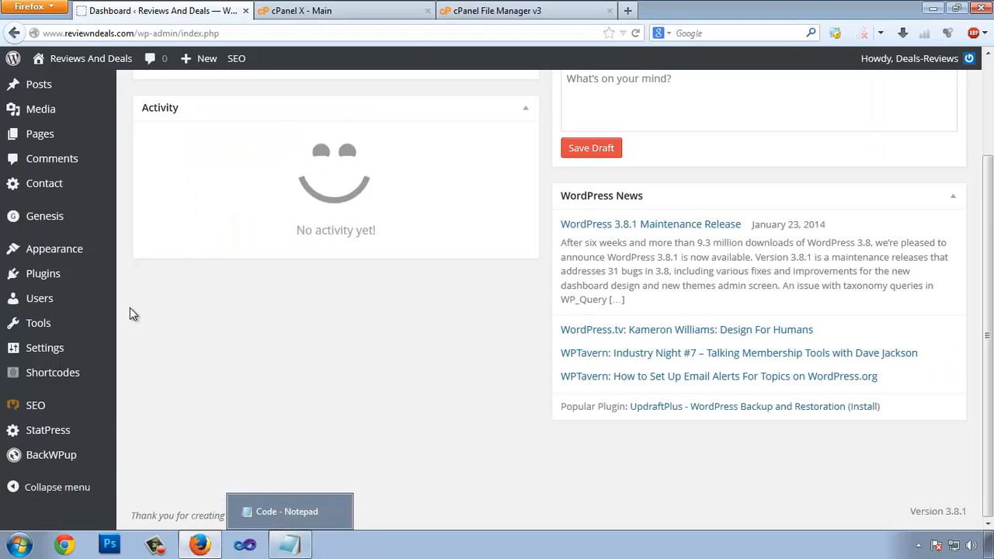
mouse_move(55, 408)
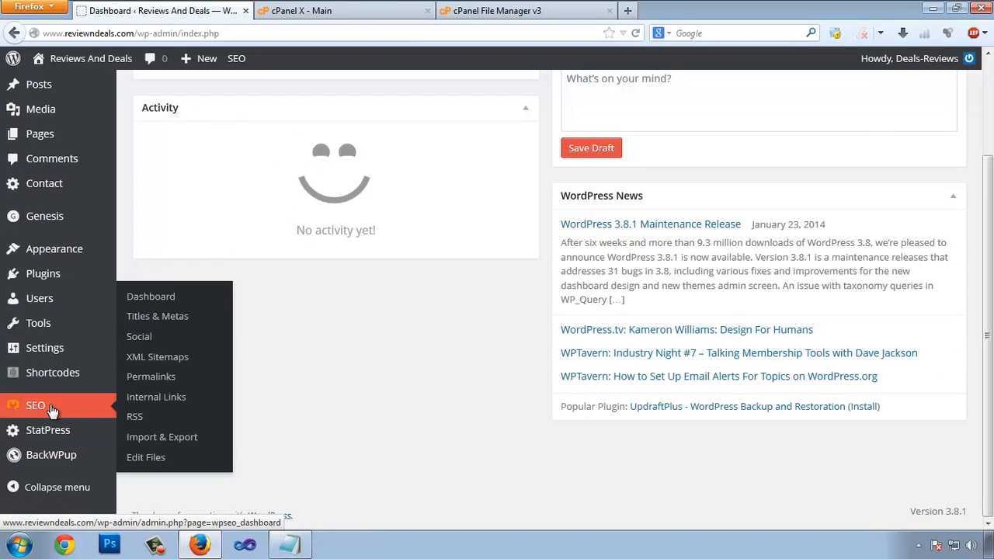
click(152, 462)
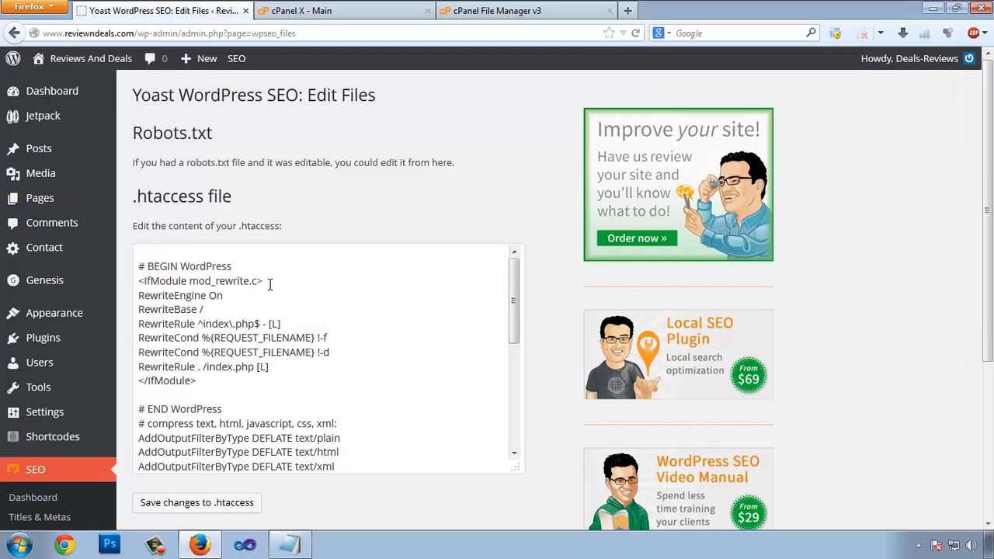
- Copy the <Files wp-config.php> deny block from the Code file in Notepad and append it to the .htaccess content, followed by a new line
drag(517, 326, 517, 439)
click(280, 549)
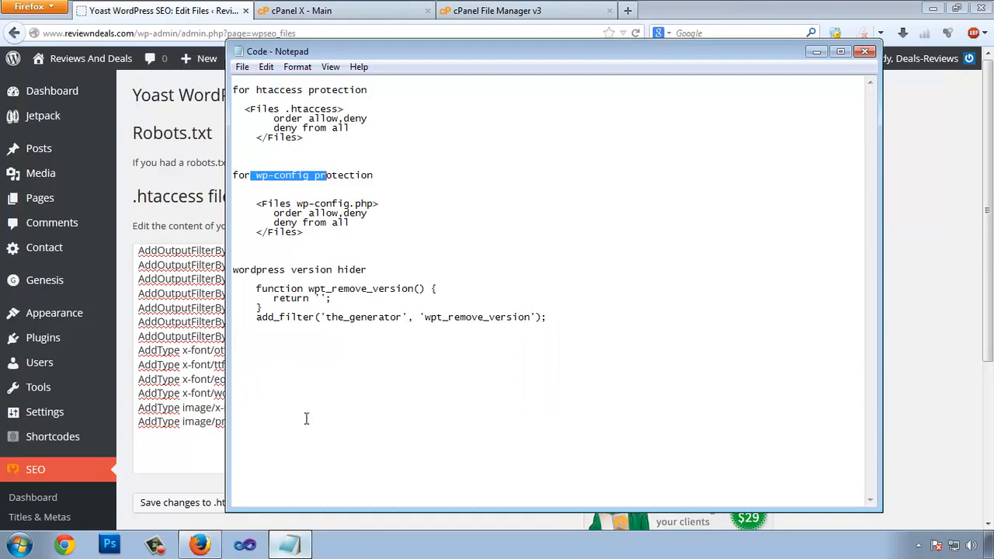
drag(311, 233, 251, 200)
key(ctrl+c)
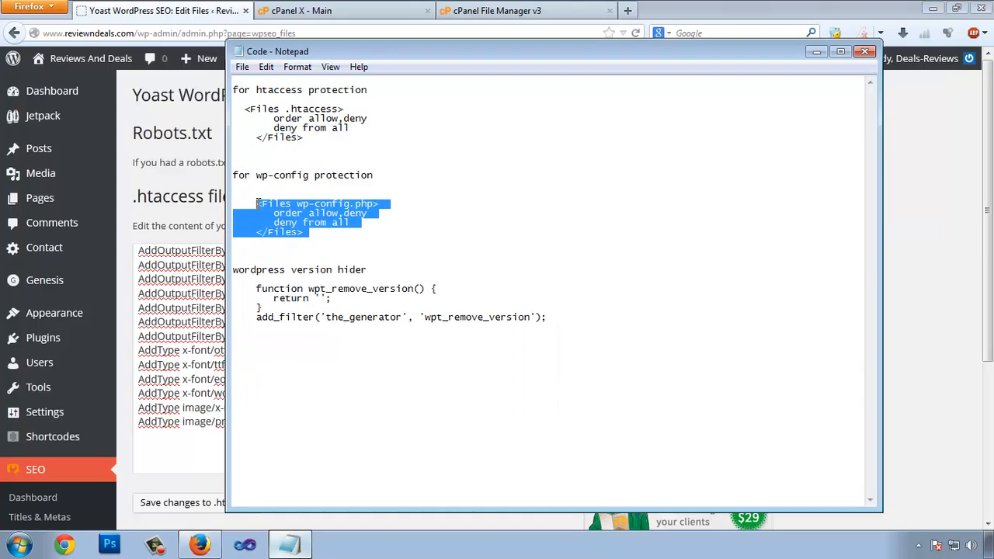
click(156, 448)
key(ctrl+v)
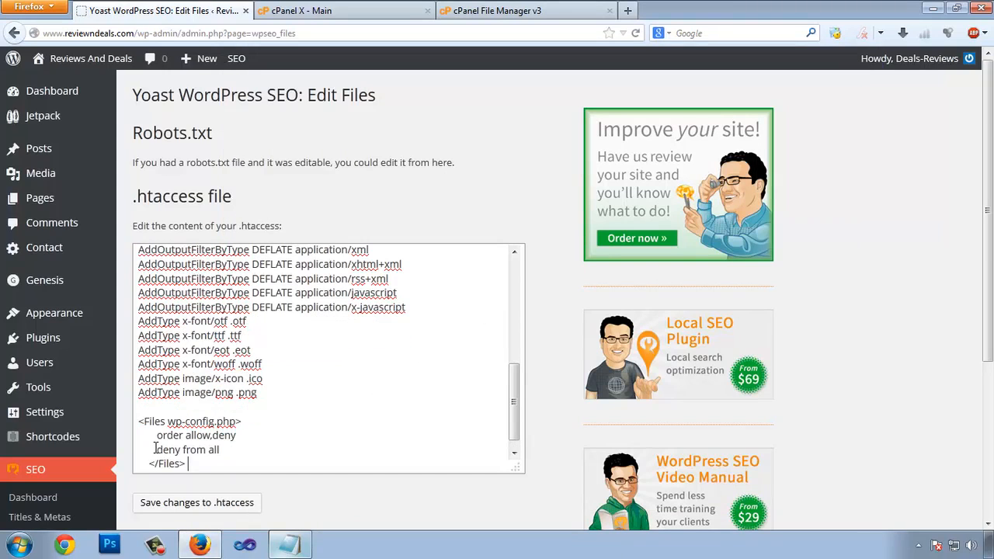
scroll(155, 448, down, 1)
key(Return)
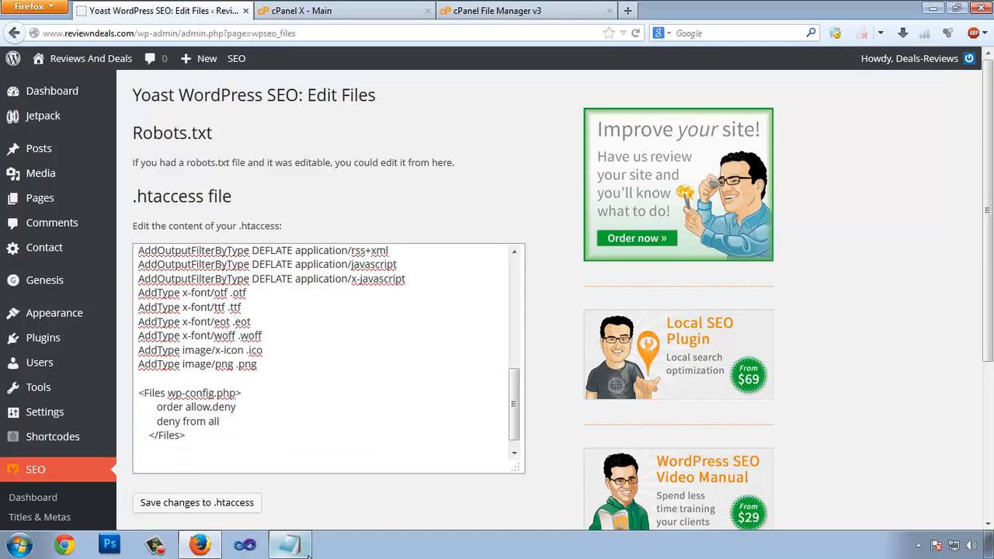
- Copy the <Files .htaccess> deny block from the Code file to below the wp-config.php block, and separate the two with a blank line
click(307, 550)
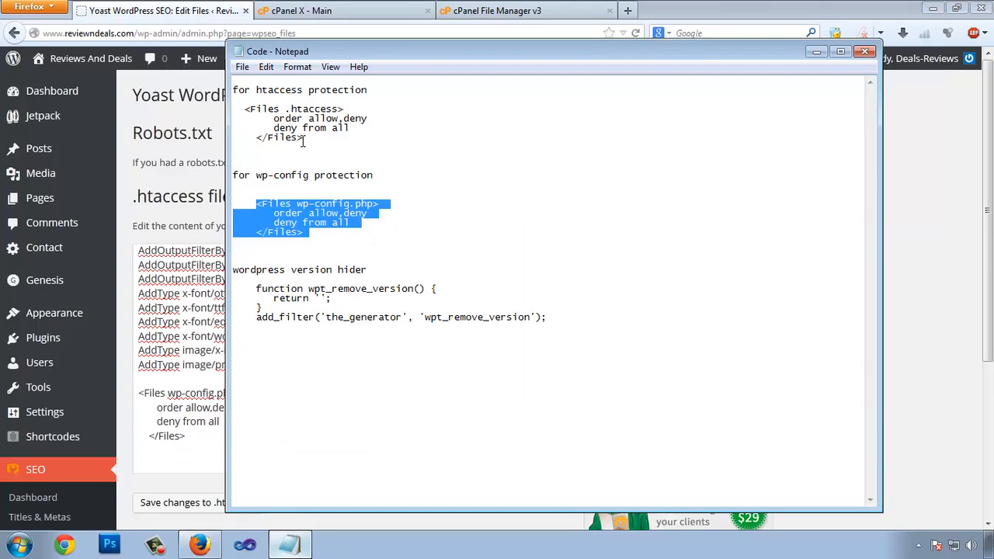
drag(305, 140, 247, 110)
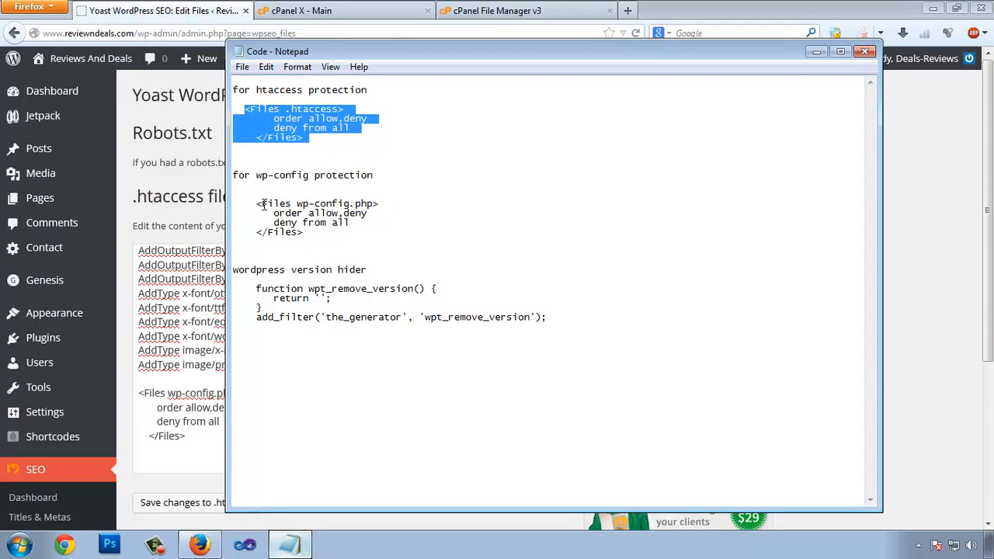
click(188, 455)
text(<Files .htaccess>     order allow,deny     deny from all   </Files>)
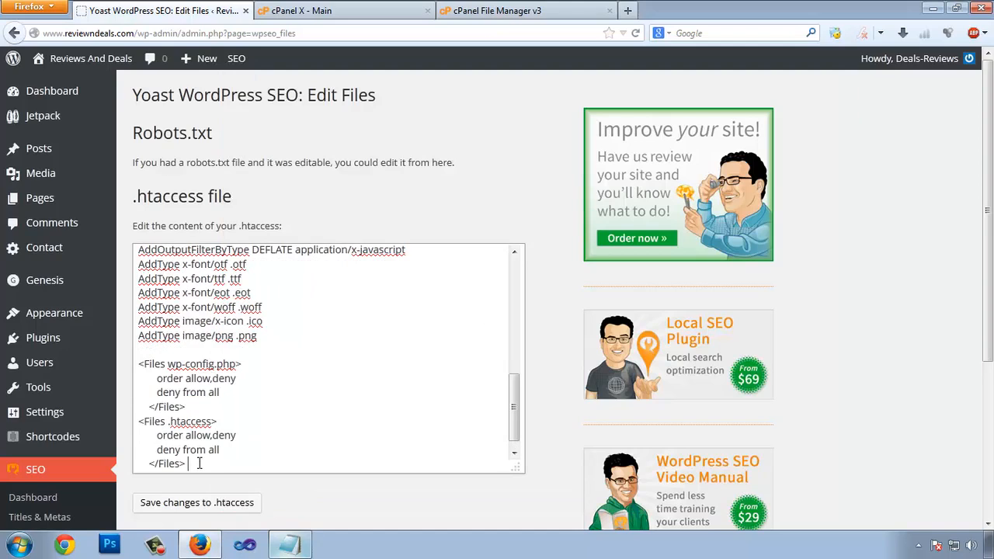
key(Return)
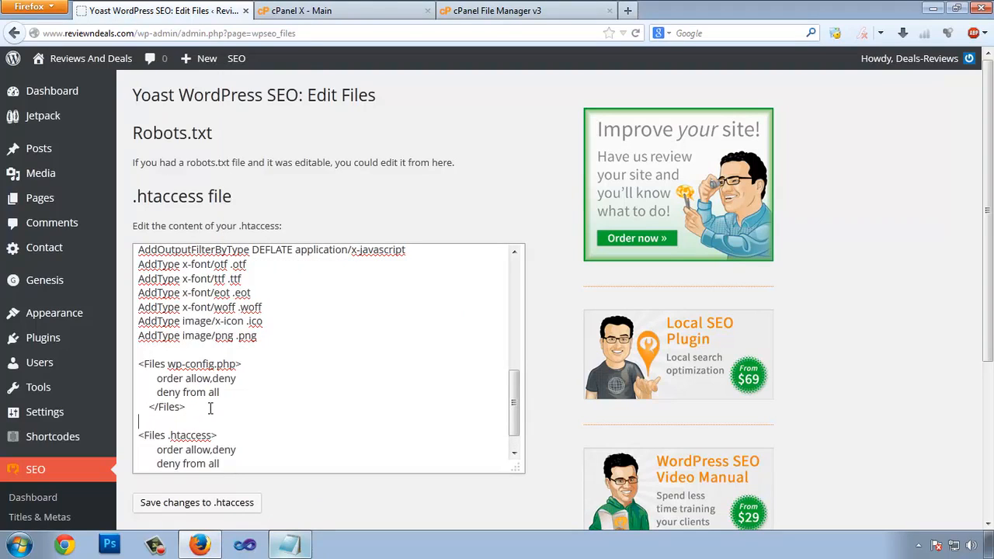
scroll(282, 393, up, 1)
scroll(277, 393, down, 2)
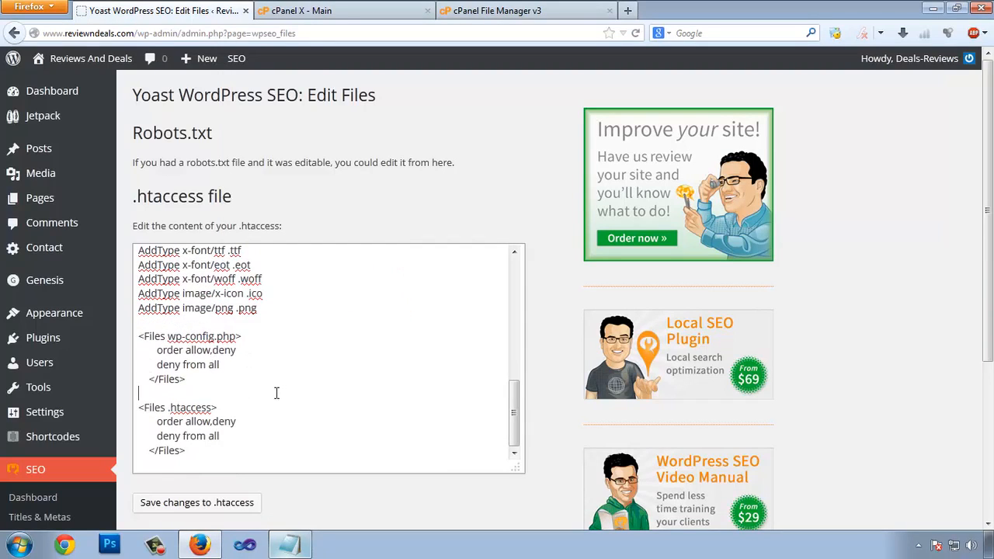
- Review the wp-config.php and .htaccess protection blocks at the end of the .htaccess content
double_click(158, 335)
drag(159, 336, 211, 337)
click(209, 335)
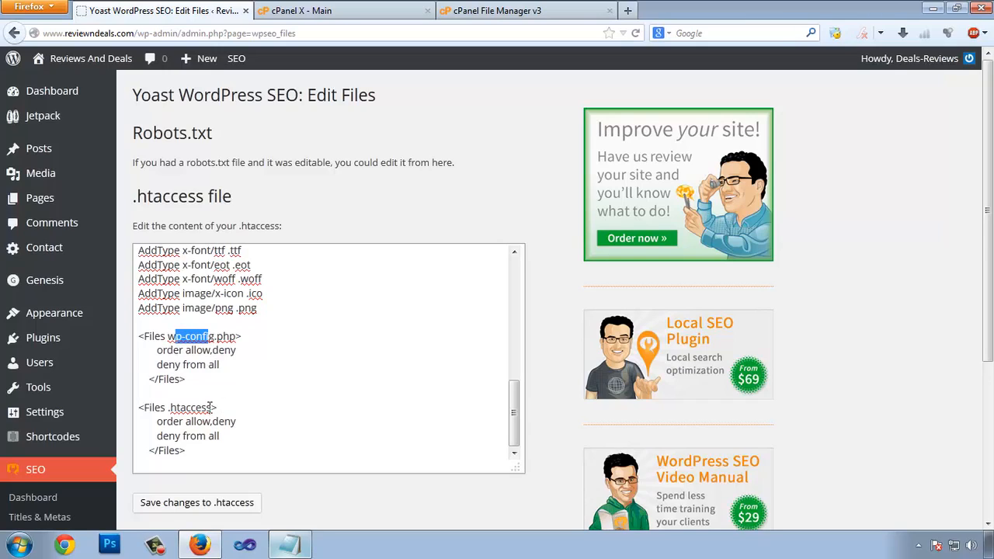
double_click(179, 407)
click(196, 421)
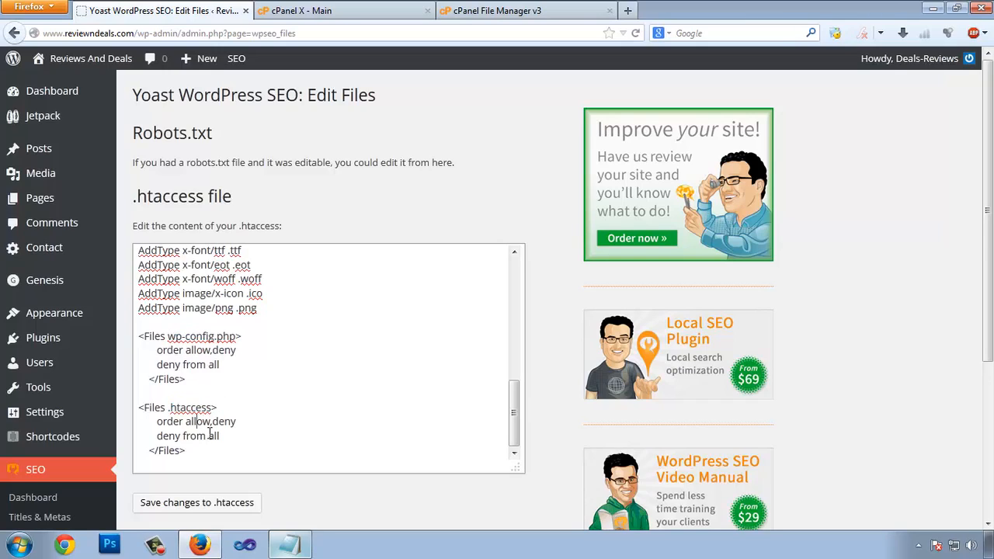
drag(160, 336, 206, 338)
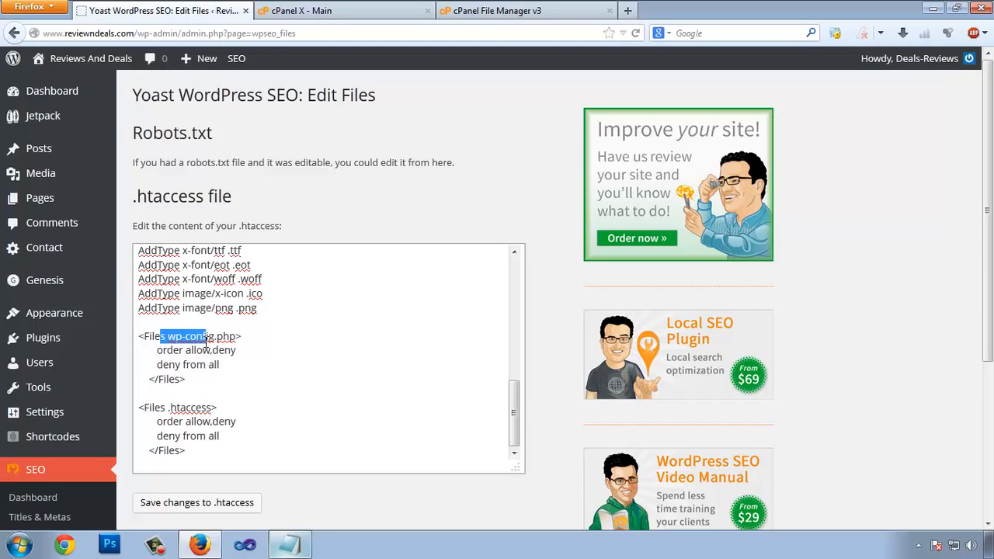
drag(149, 407, 188, 421)
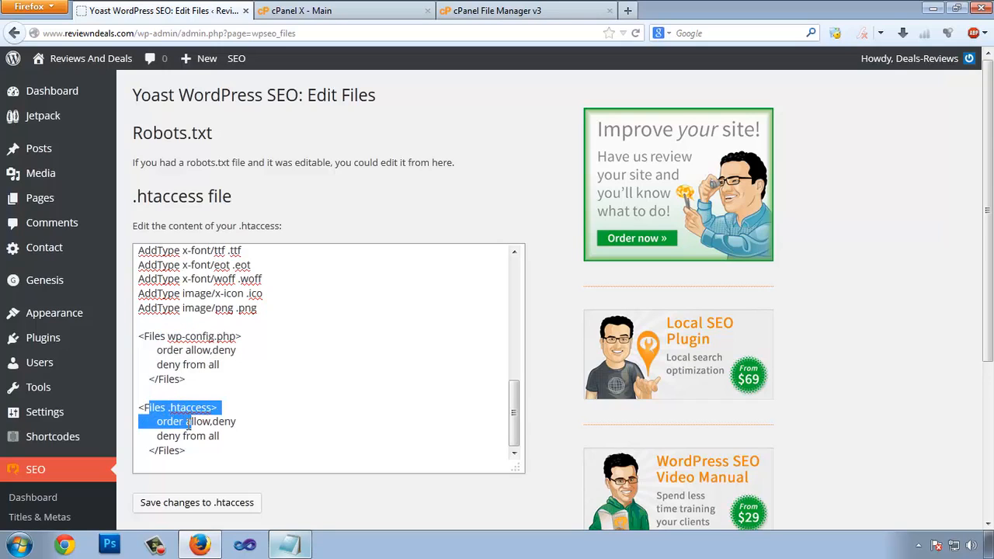
click(188, 423)
scroll(311, 482, down, 3)
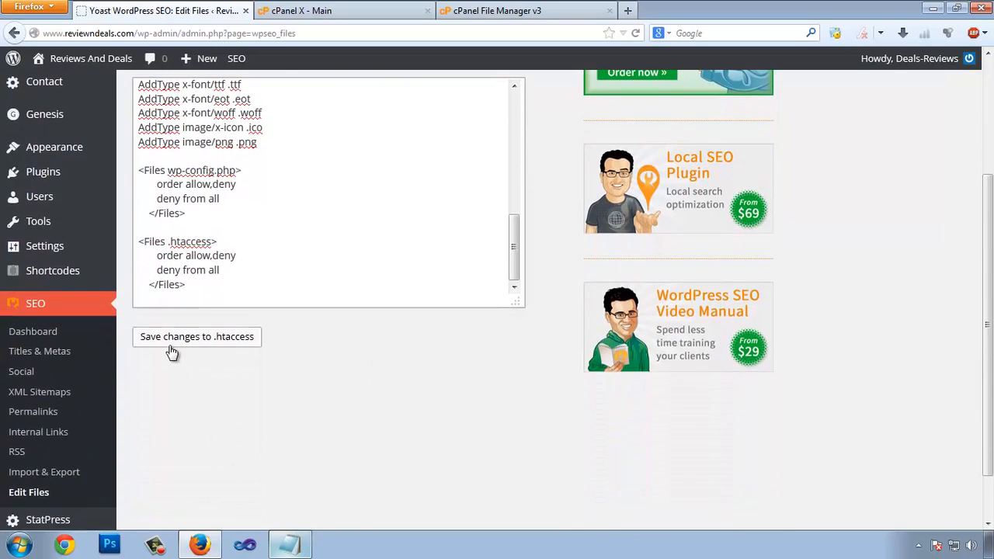
- Save the changes to the .htaccess file and check the reloaded Edit Files page
click(169, 340)
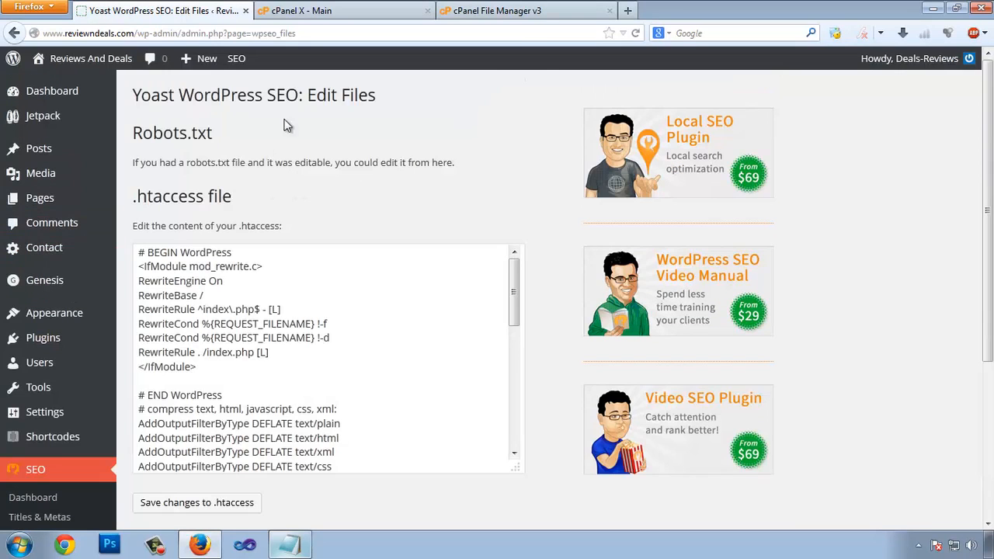
scroll(544, 155, down, 3)
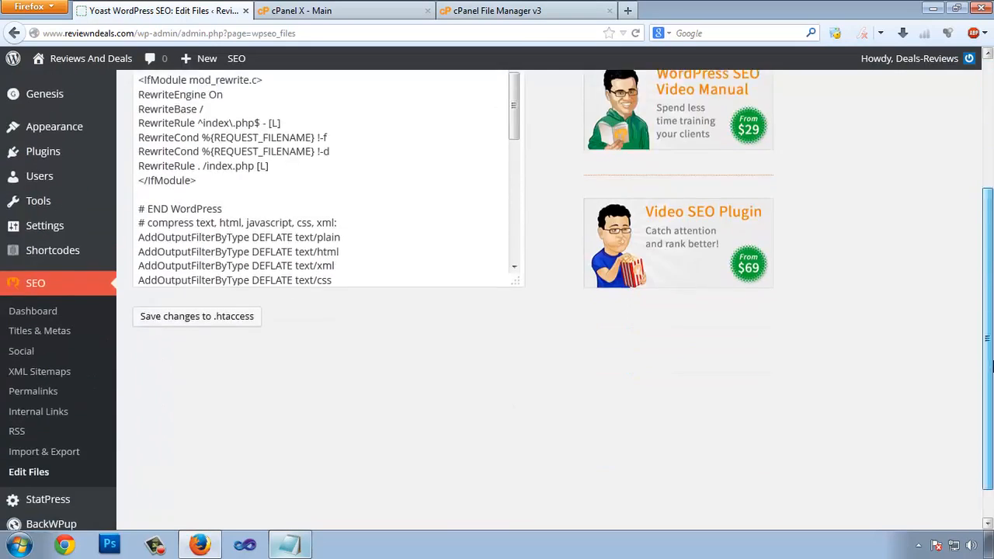
scroll(699, 140, up, 3)
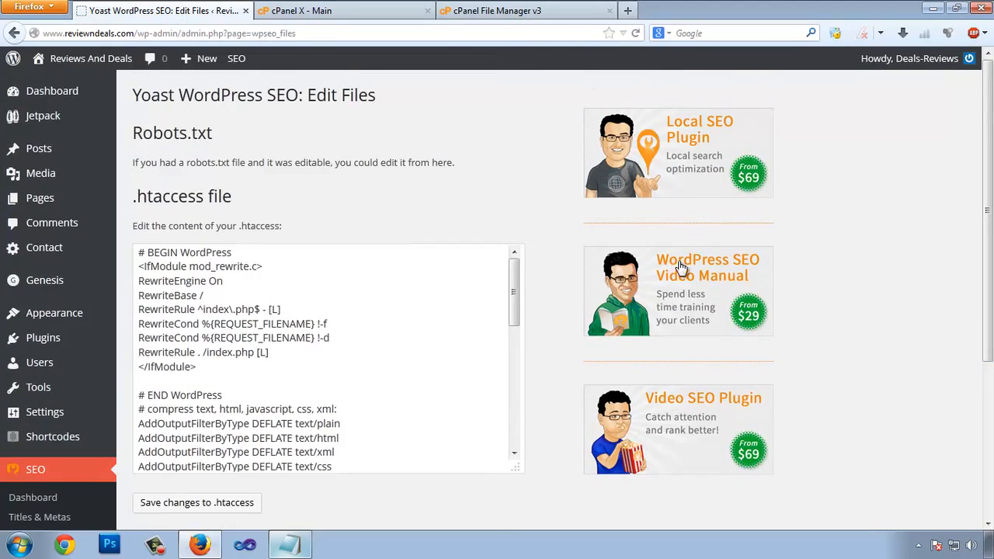
- Search Google for "better wp security" in the browser tab that holds the cPanel File Manager
click(523, 16)
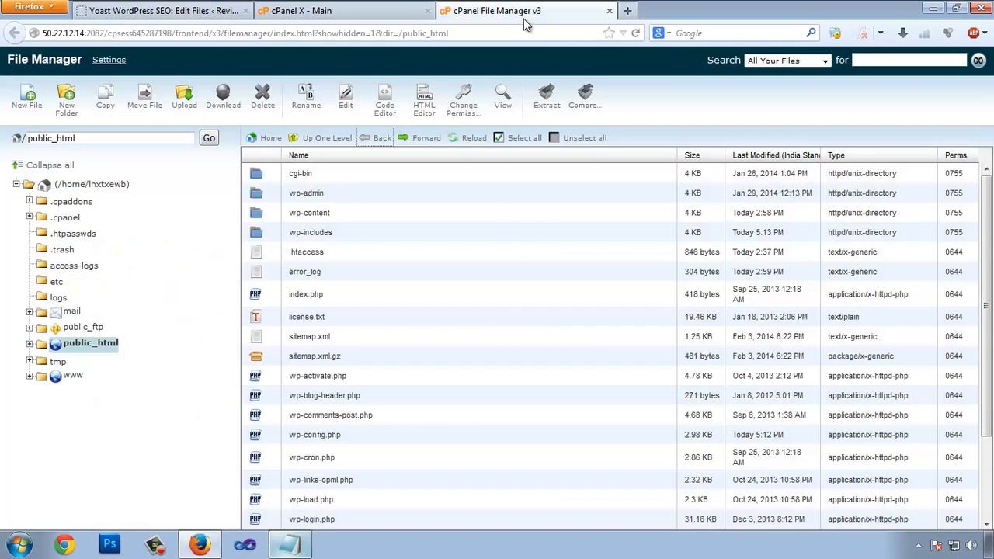
click(729, 37)
text(better wp se)
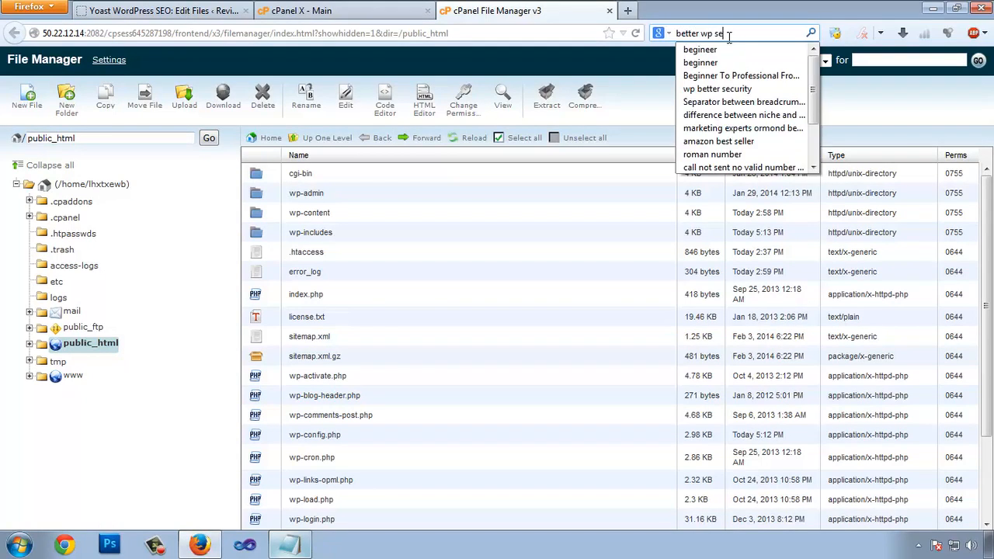
text(curity)
key(Return)
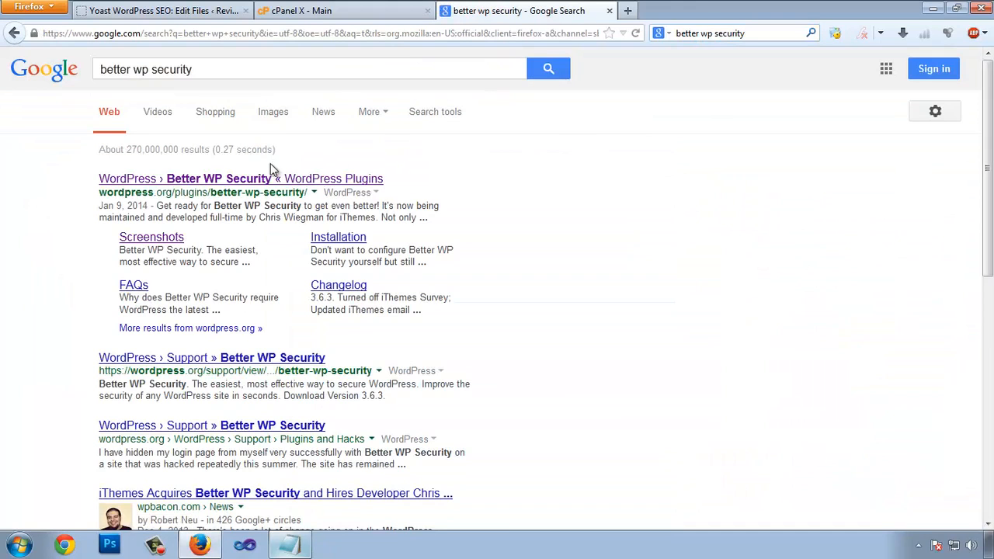
- Open the WordPress.org page of the Better WP Security plugin and copy the plugin's name from its banner
click(259, 180)
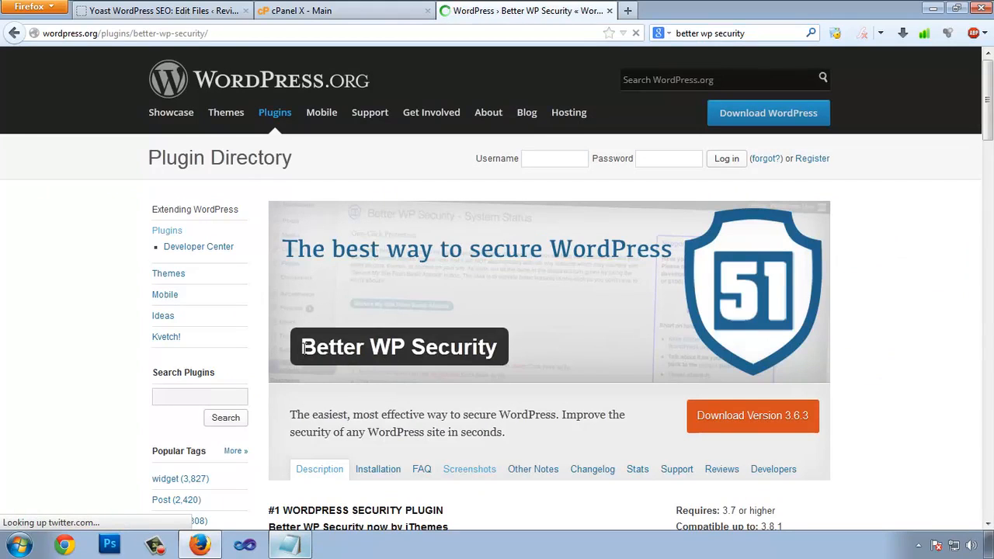
scroll(382, 353, down, 8)
scroll(382, 354, up, 6)
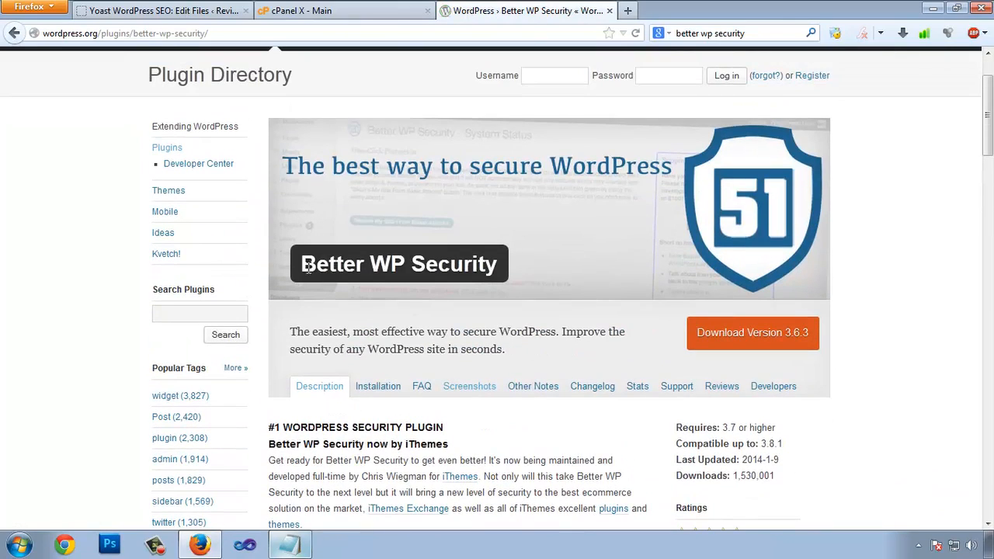
drag(309, 267, 497, 266)
key(ctrl+c)
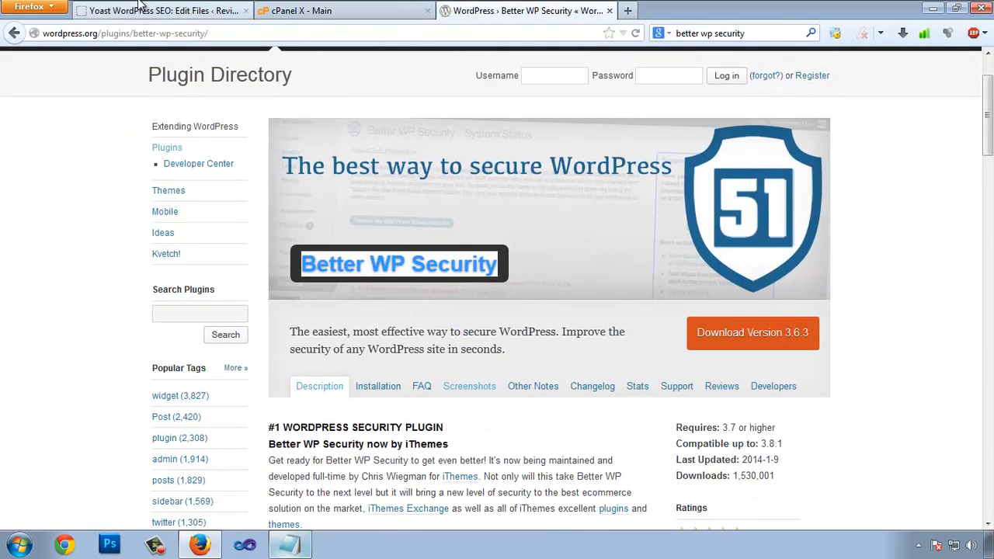
- Return to the WordPress admin and search the plugin installer for "Better WP Security" using the copied name
click(140, 8)
mouse_move(48, 338)
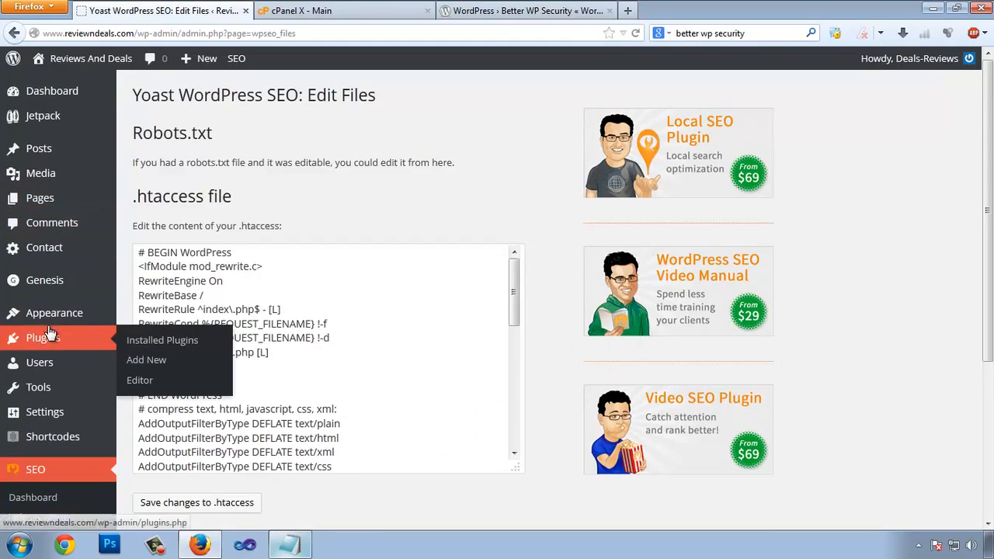
click(155, 361)
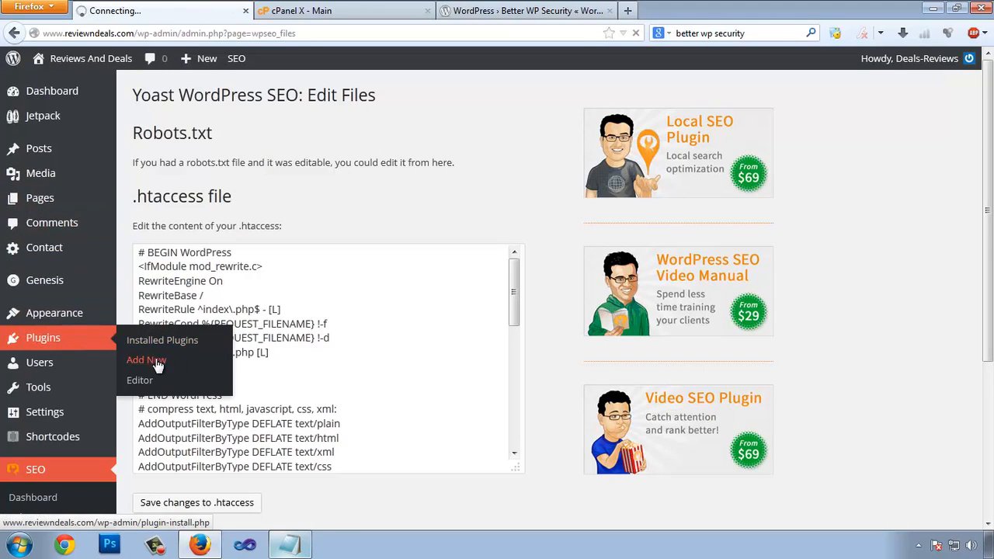
key(ctrl+v)
click(290, 214)
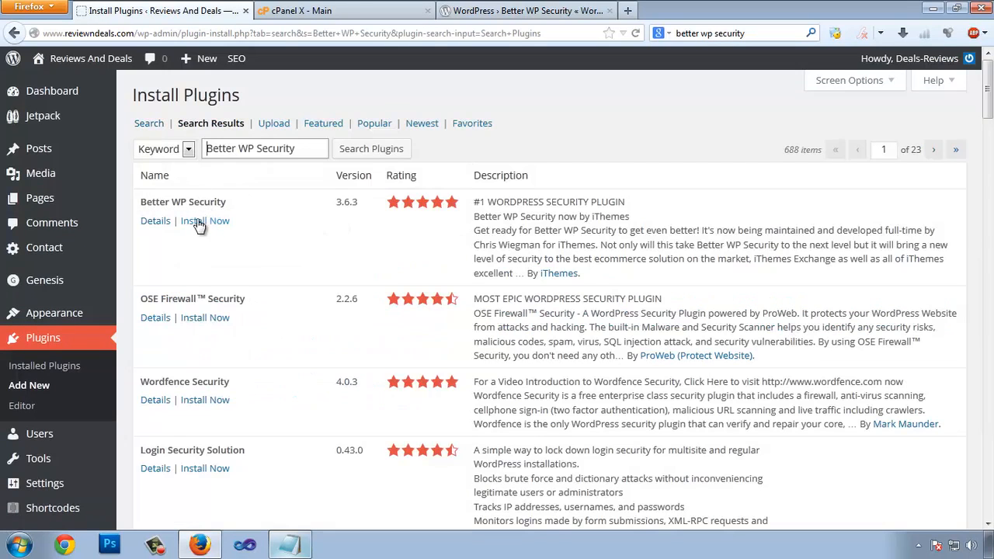
- Install the Better WP Security plugin and activate it
click(201, 222)
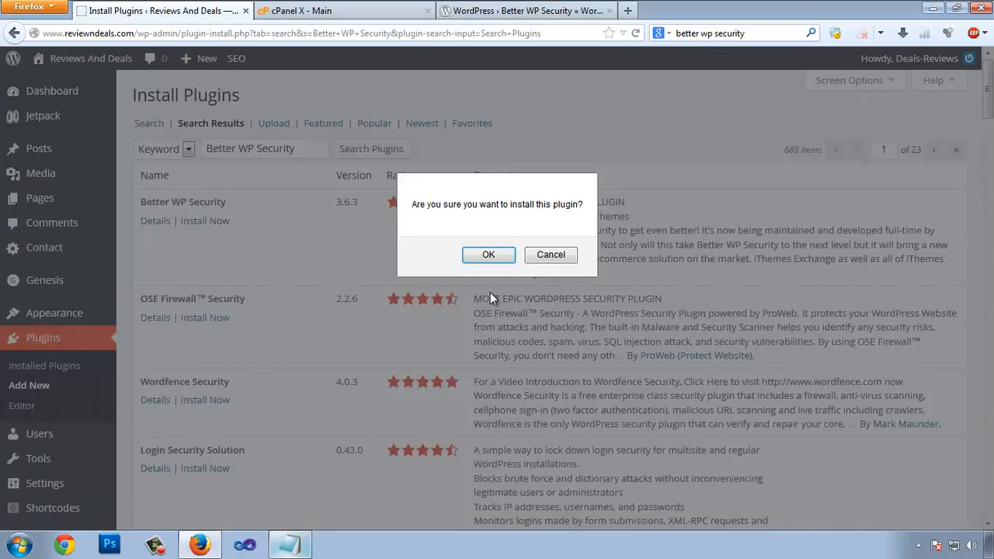
click(488, 254)
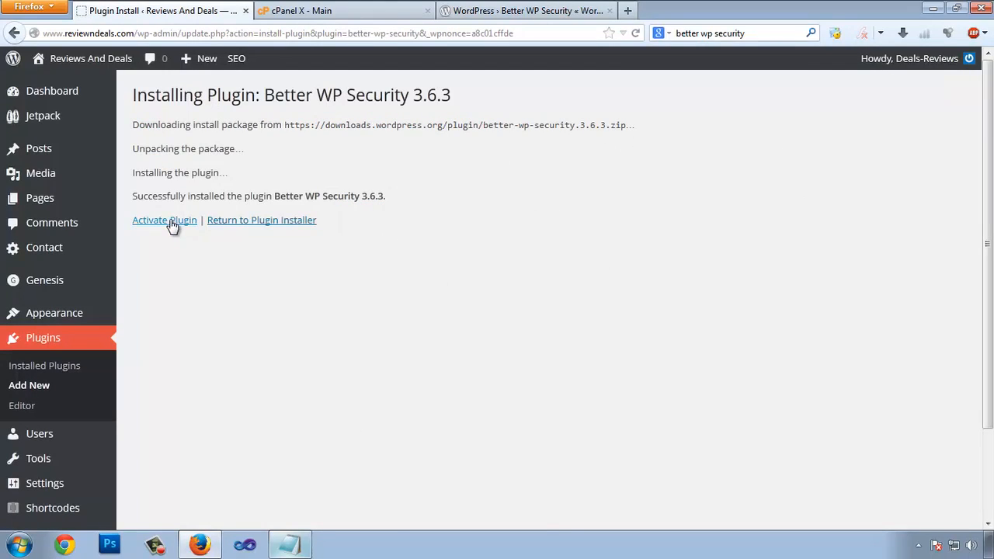
click(170, 221)
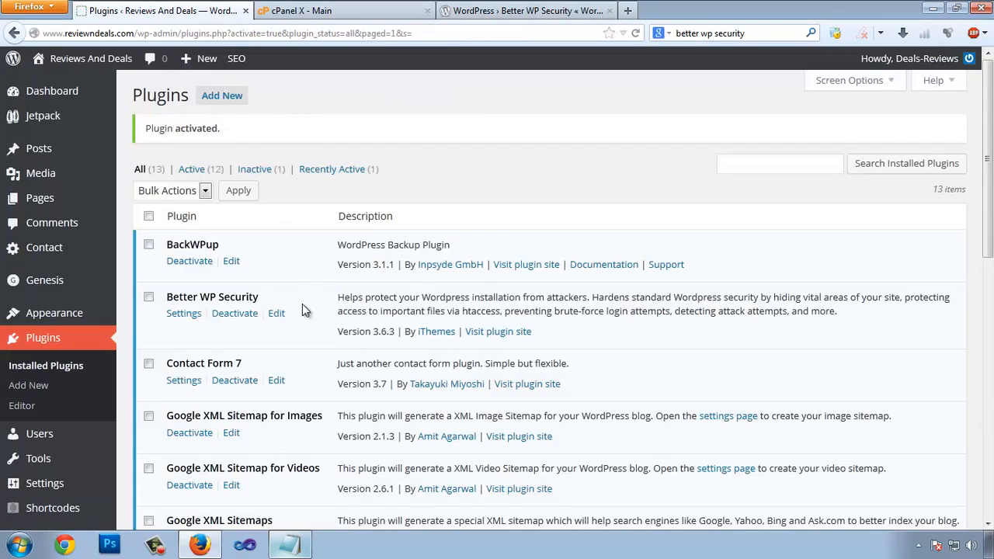
- Close the WordPress.org plugin page and clear the search term from the browser's search box
click(609, 11)
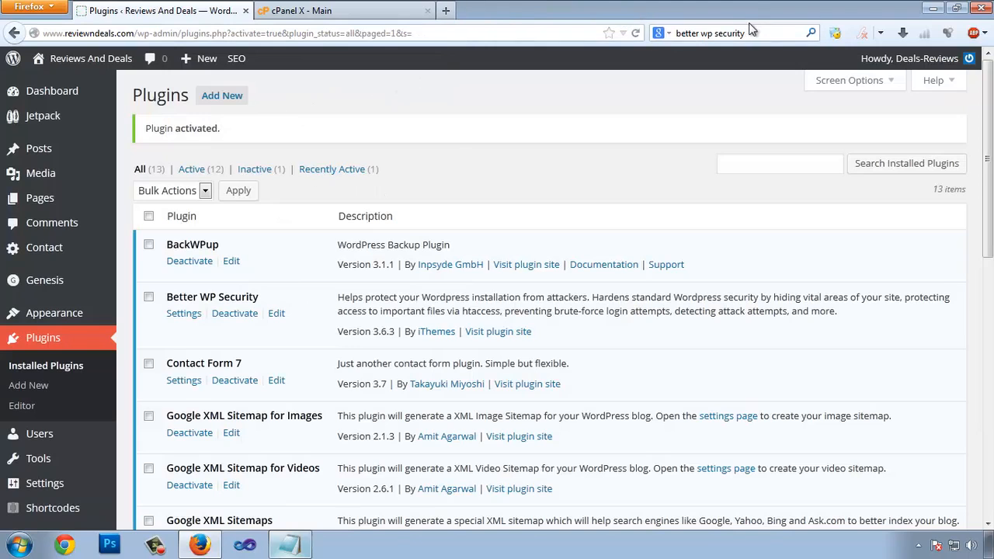
click(761, 31)
key(BackSpace)
- Log out of cPanel and close its browser tab
click(303, 11)
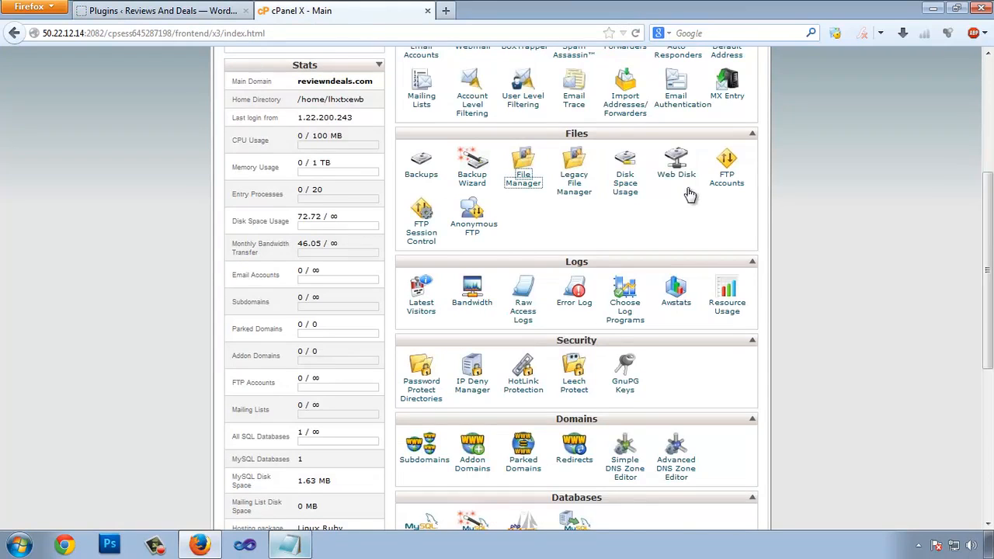
scroll(689, 191, up, 5)
click(754, 70)
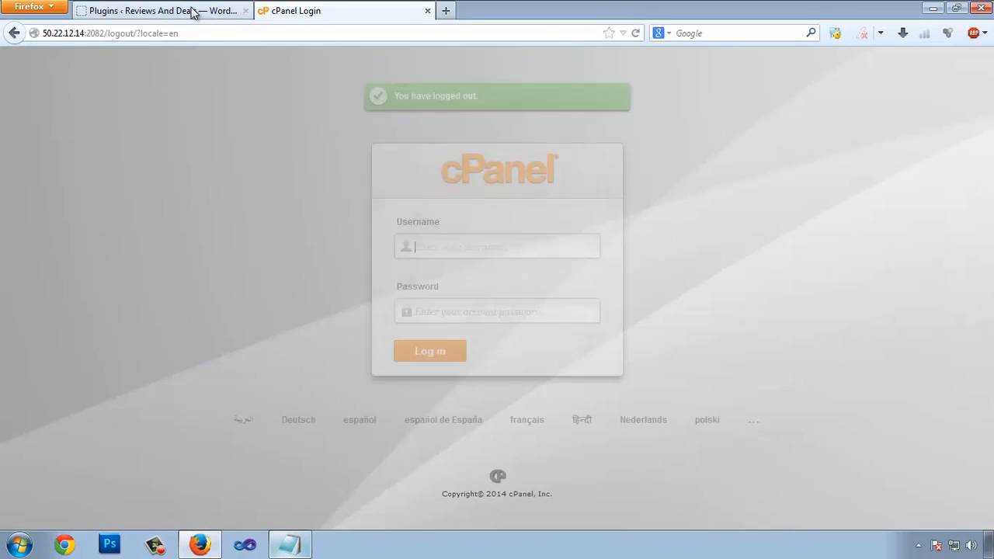
click(427, 10)
- Open the Better WP Security dashboard in the WordPress admin
scroll(704, 264, down, 6)
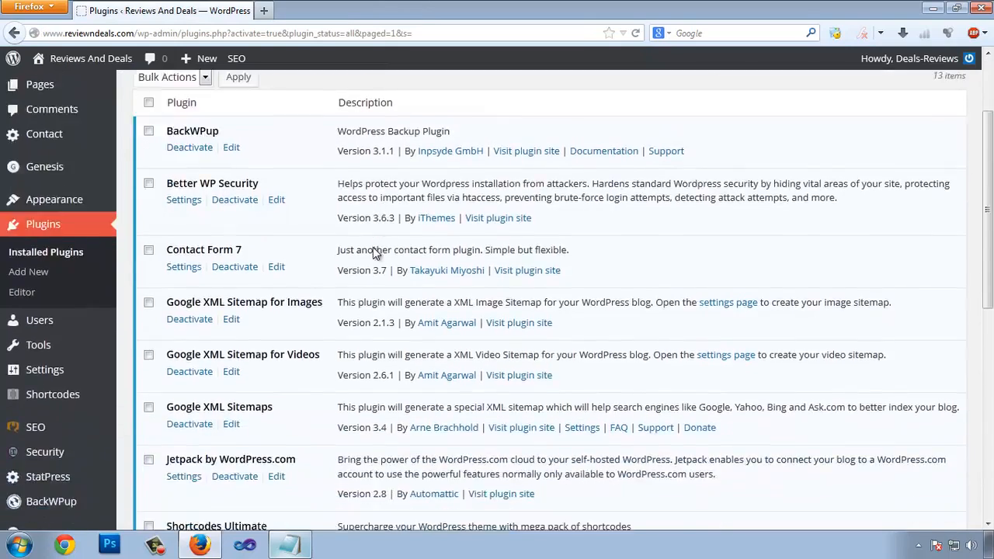
scroll(173, 345, up, 2)
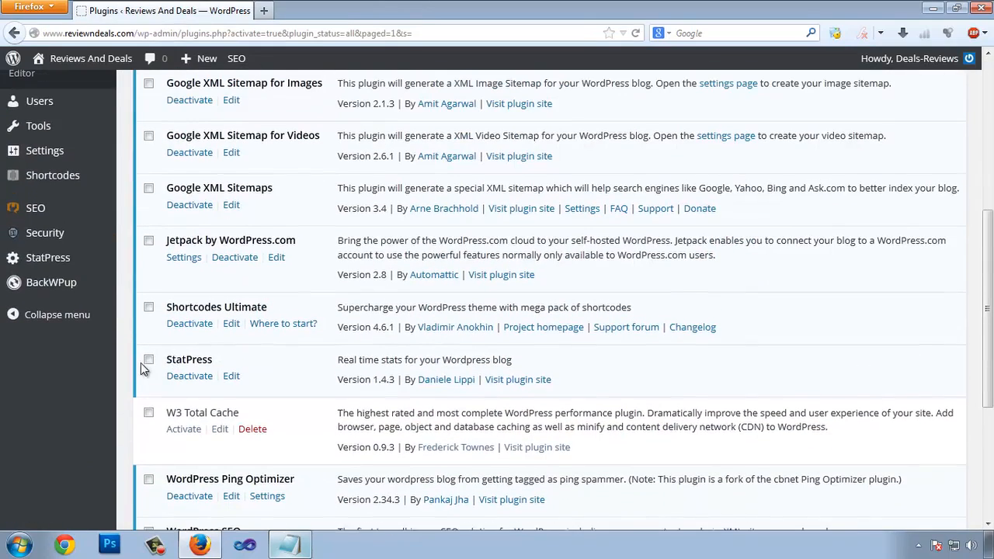
click(56, 243)
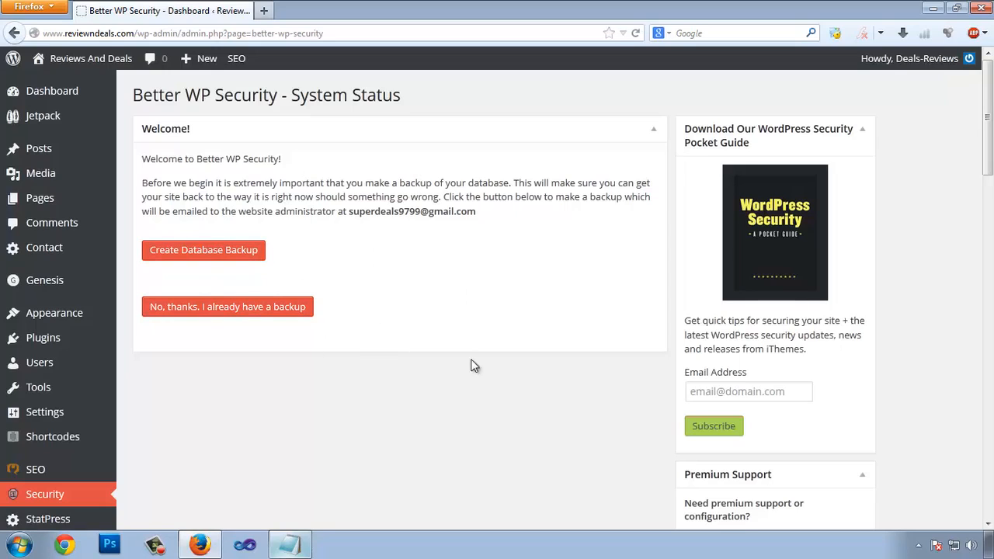
- Decline the database backup because one already exists, and secure the site from basic attacks with One-Click Protection
click(215, 316)
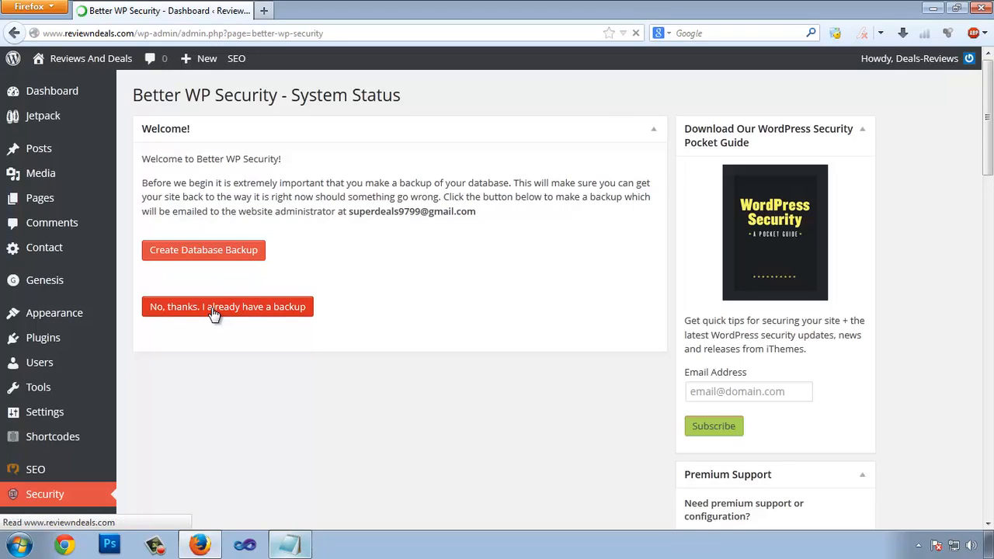
scroll(373, 262, down, 2)
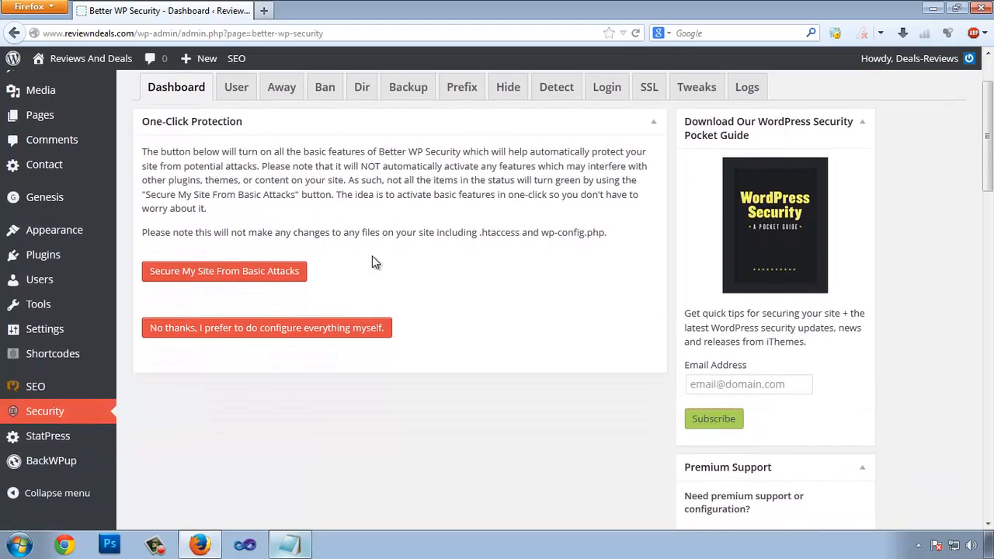
click(190, 276)
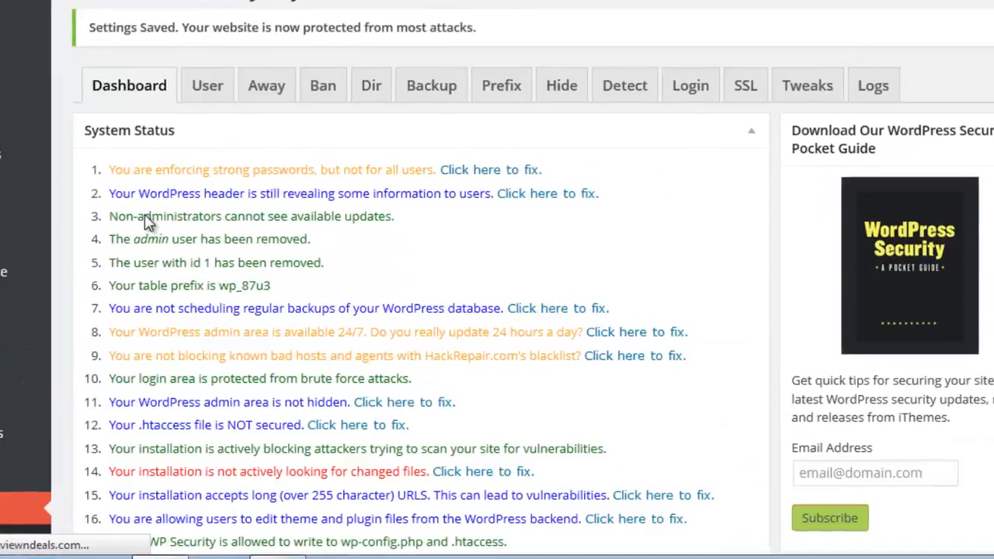
- Examine the System Status list and compare its coloured items with the legend below it
scroll(256, 238, down, 6)
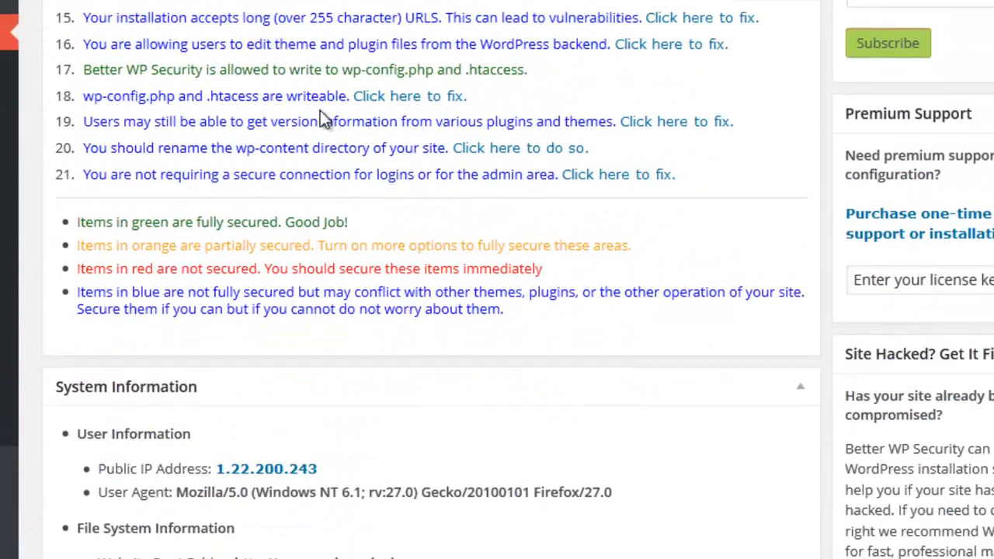
scroll(324, 121, up, 5)
scroll(285, 144, down, 4)
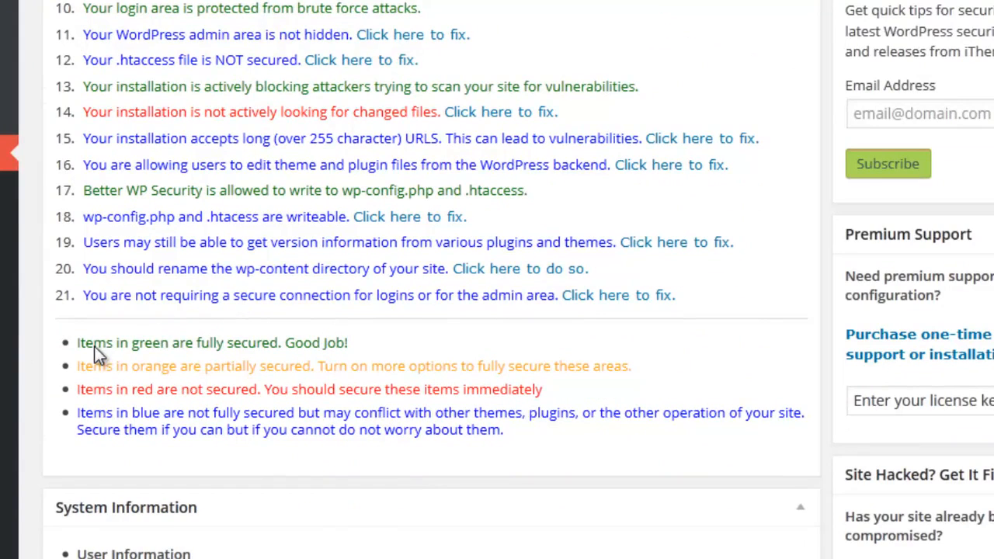
drag(94, 346, 197, 349)
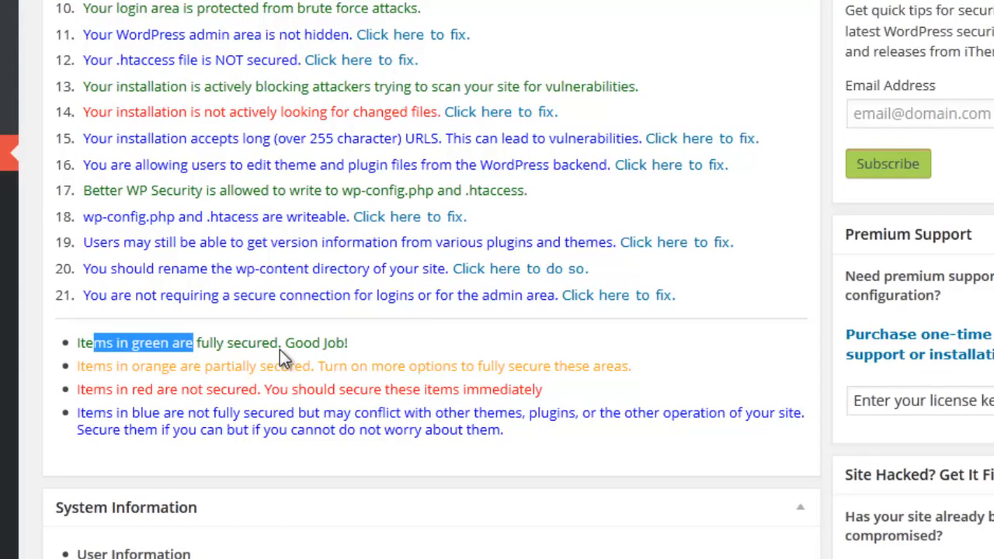
drag(280, 350, 312, 350)
click(203, 345)
scroll(196, 238, up, 3)
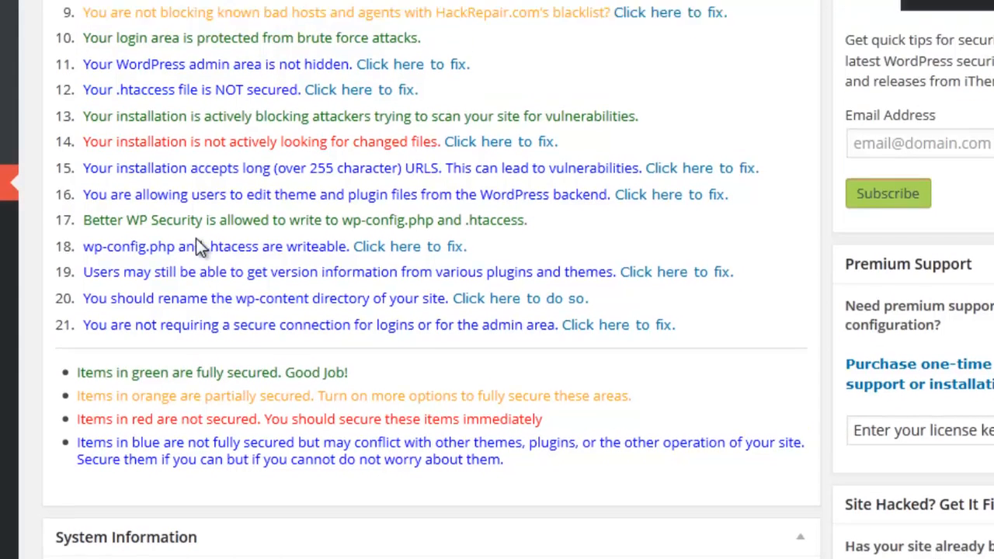
drag(158, 420, 466, 128)
click(335, 47)
scroll(290, 303, down, 4)
scroll(290, 306, down, 1)
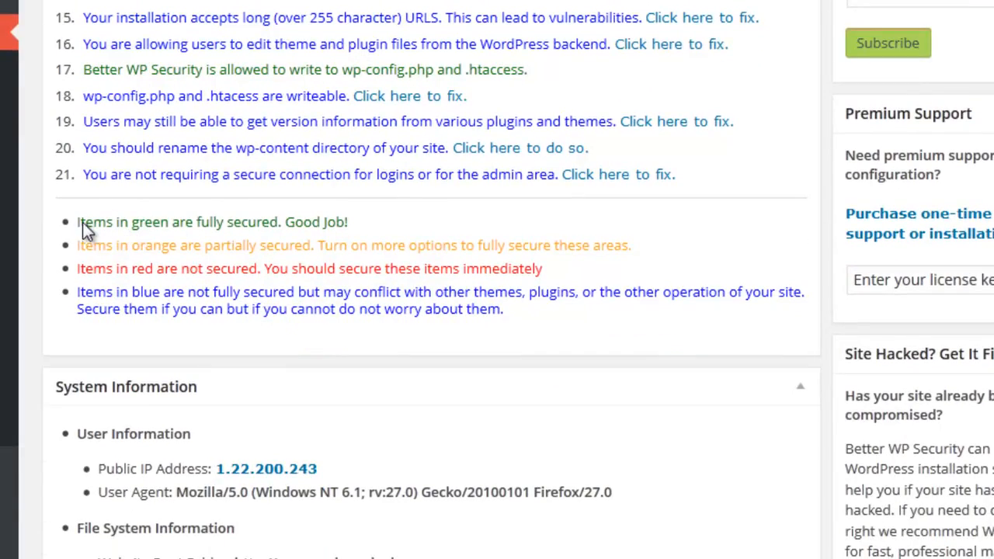
- Read the colour legend below the System Status list, covering the green, orange and red items
drag(83, 223, 192, 234)
drag(294, 225, 301, 231)
drag(88, 247, 160, 250)
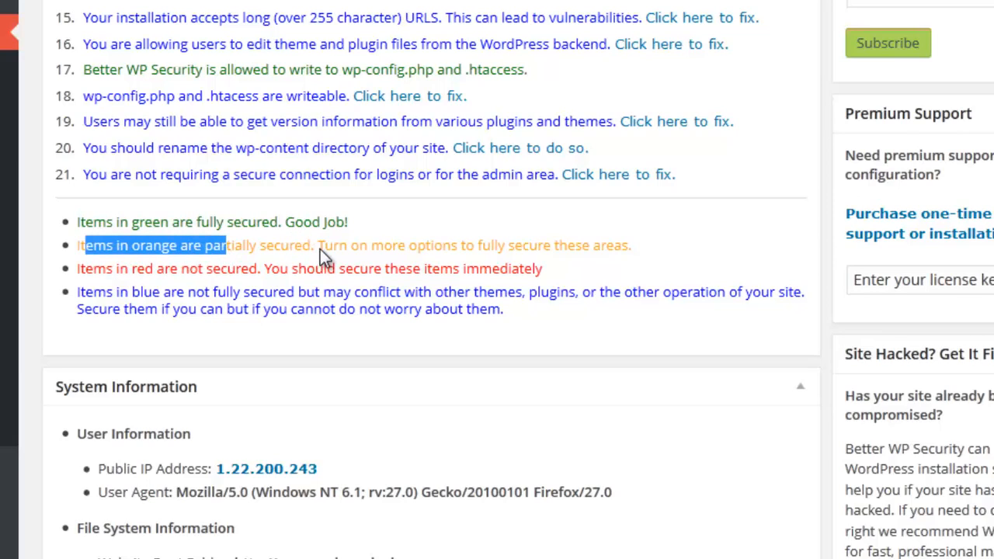
drag(316, 245, 389, 249)
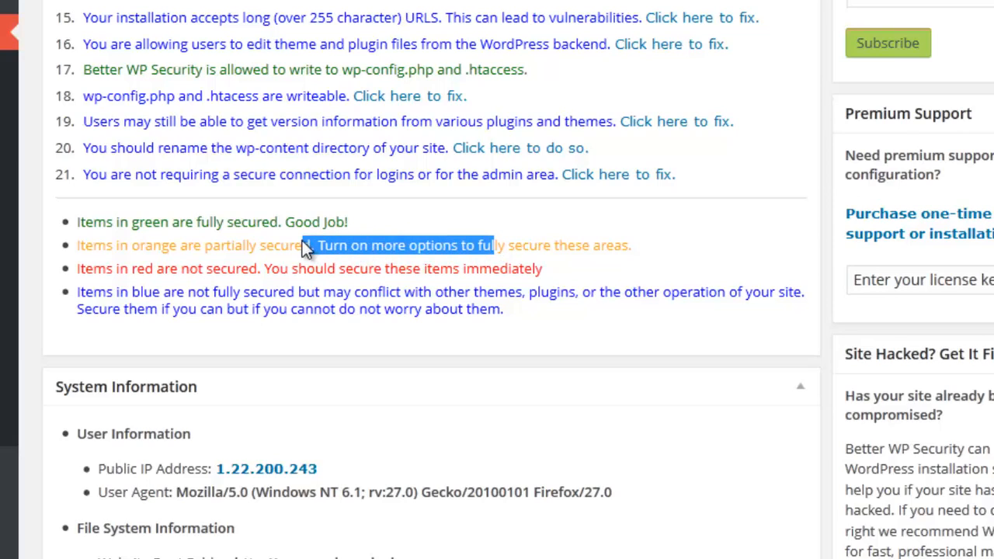
drag(237, 245, 411, 252)
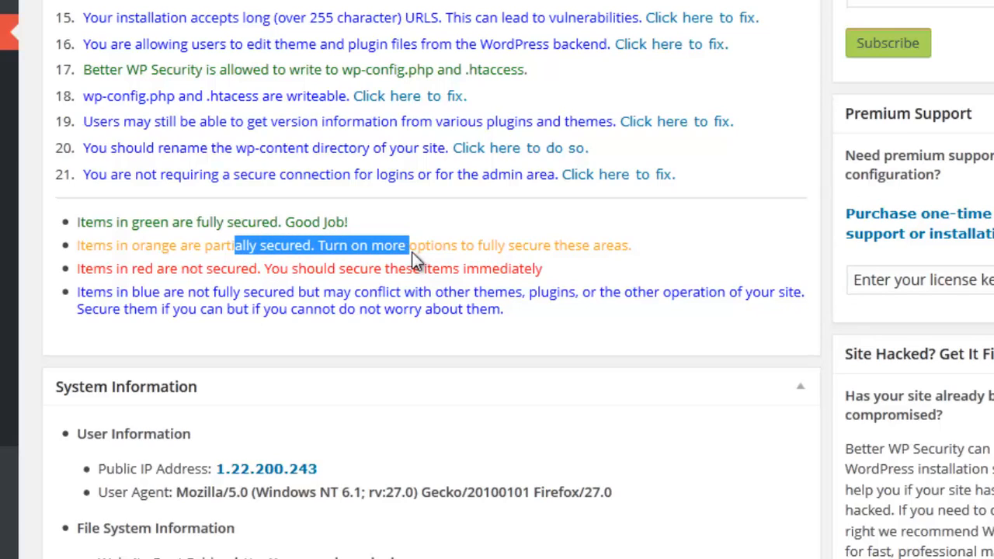
drag(633, 248, 514, 247)
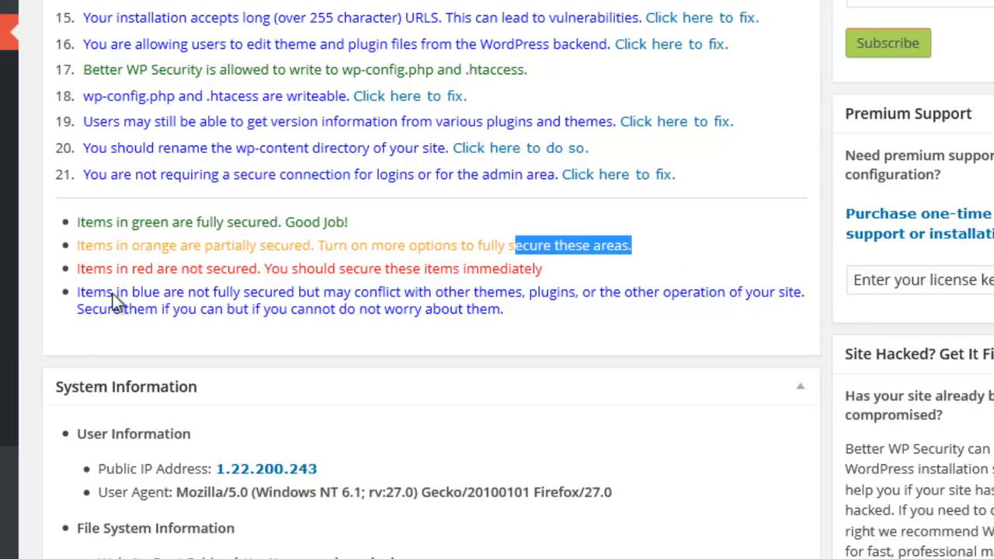
drag(87, 269, 215, 273)
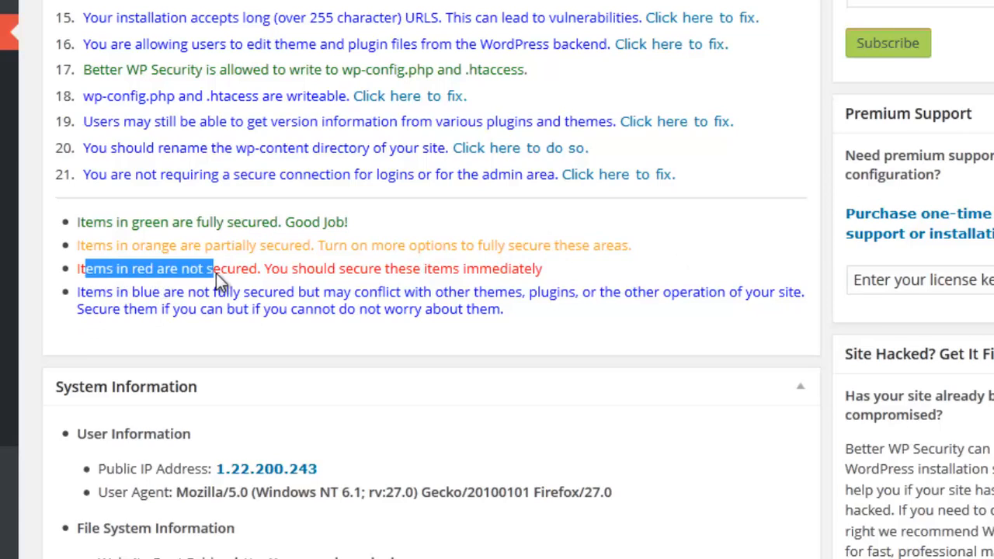
drag(279, 269, 417, 268)
drag(543, 268, 216, 269)
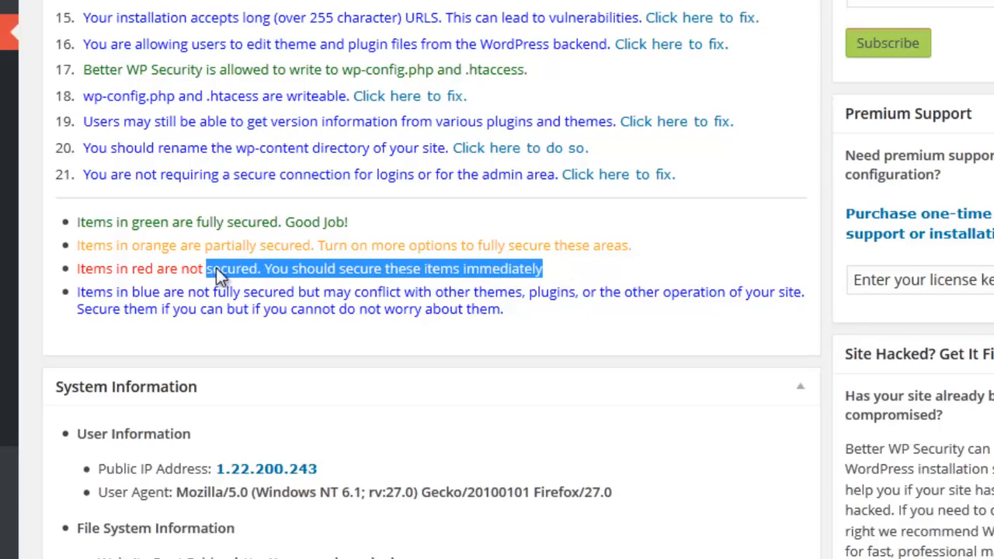
- Locate the red System Status item about looking for changed files and open its fix page
scroll(724, 301, up, 3)
scroll(644, 102, up, 2)
scroll(644, 102, down, 2)
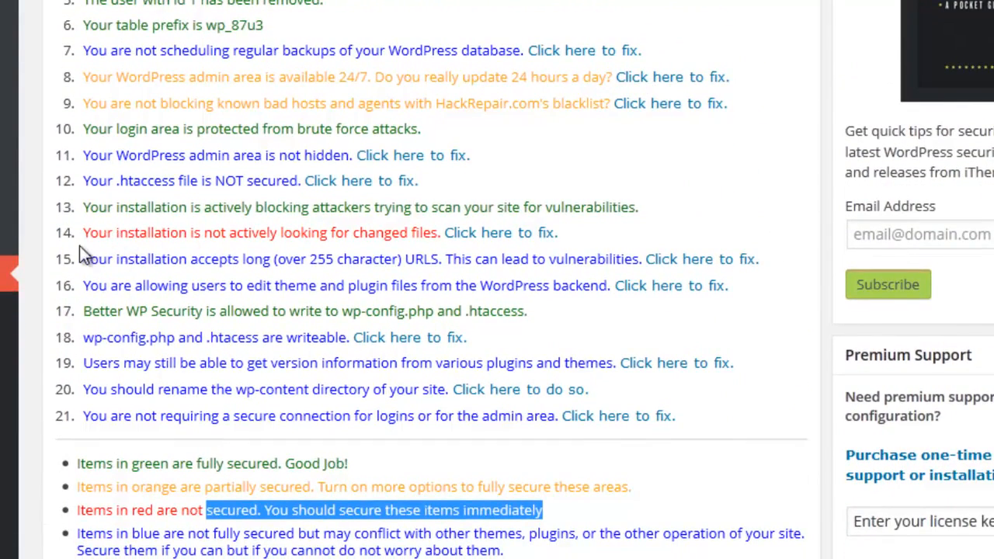
drag(91, 235, 400, 237)
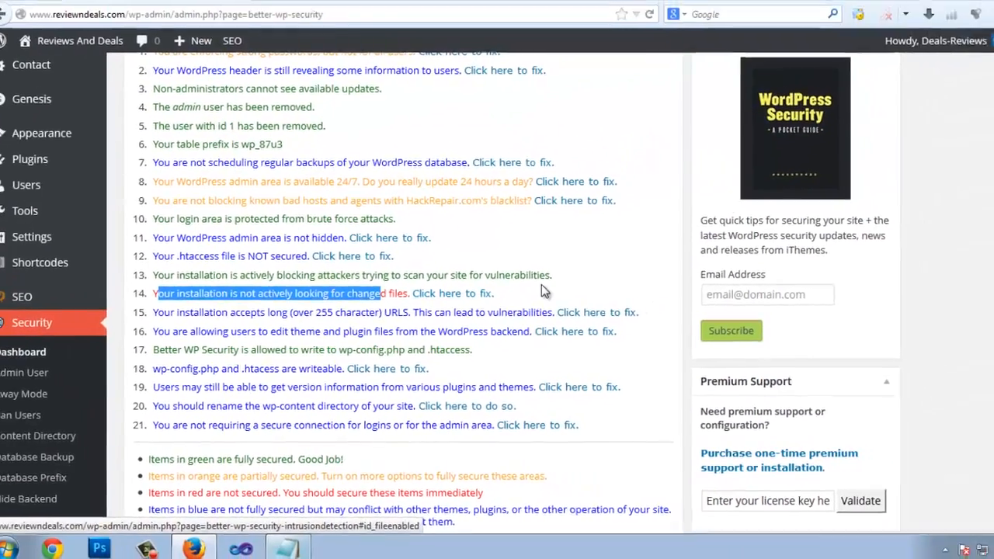
click(463, 294)
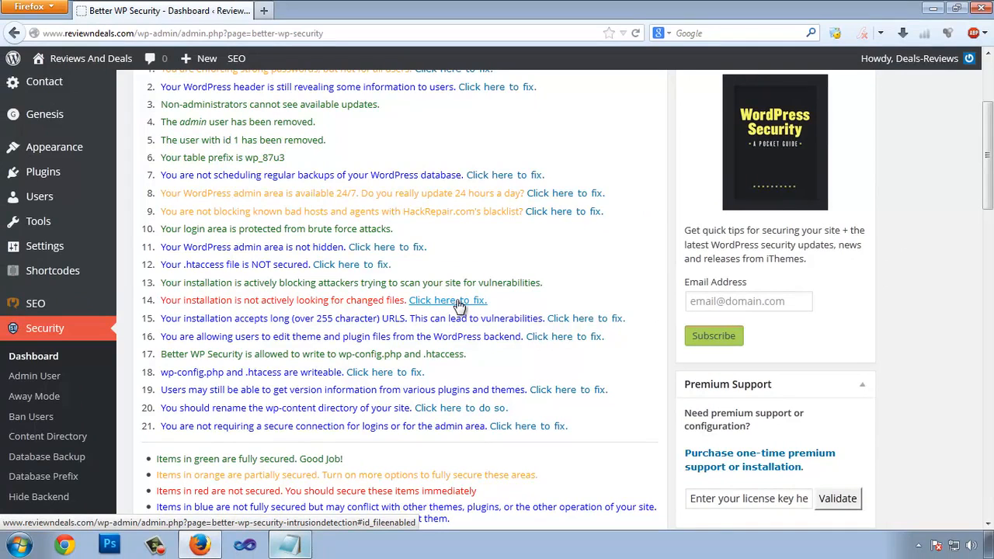
click(458, 303)
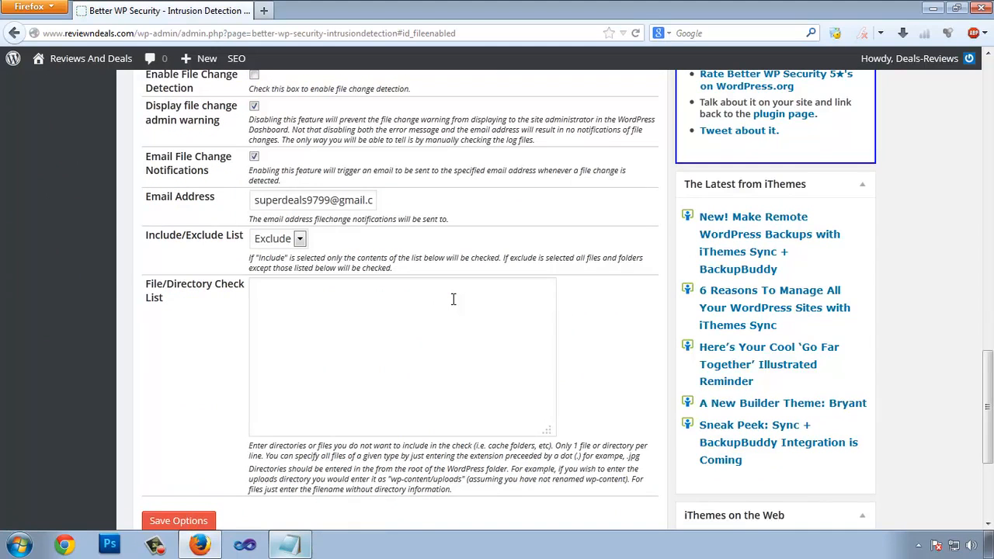
- Enable File Change Detection in the intrusion detection settings and save the options
scroll(452, 299, up, 2)
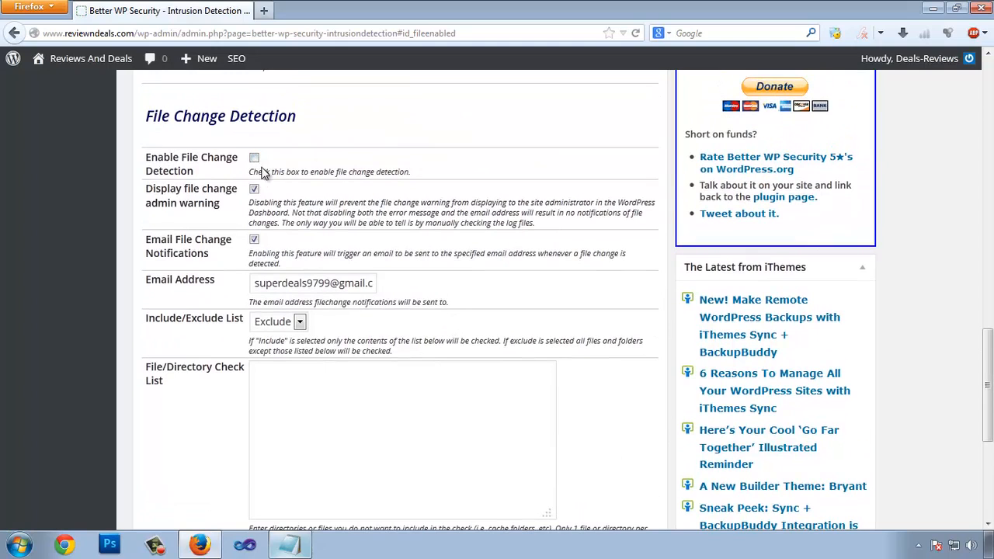
scroll(260, 170, down, 3)
scroll(261, 169, up, 3)
drag(259, 173, 319, 175)
click(370, 174)
click(254, 159)
scroll(256, 233, down, 5)
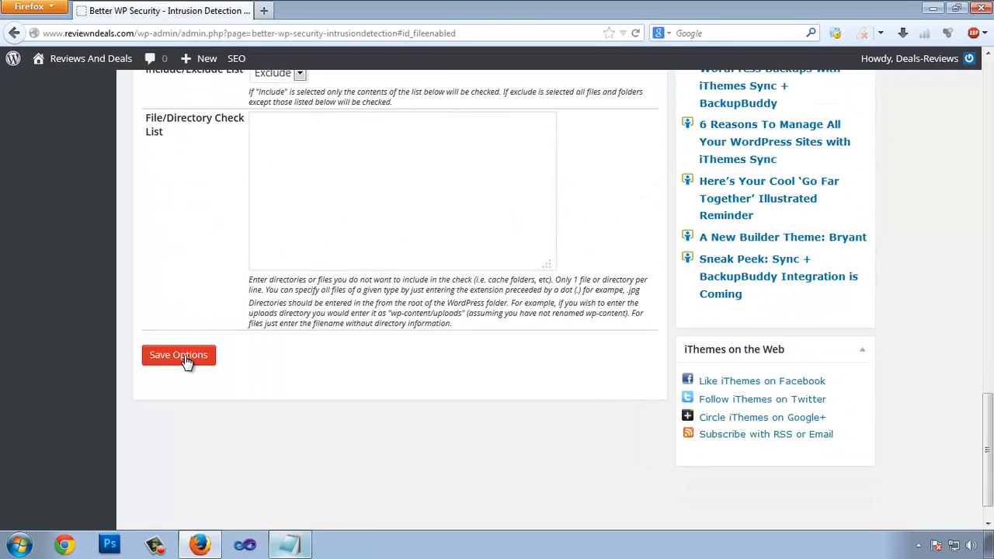
scroll(187, 363, up, 5)
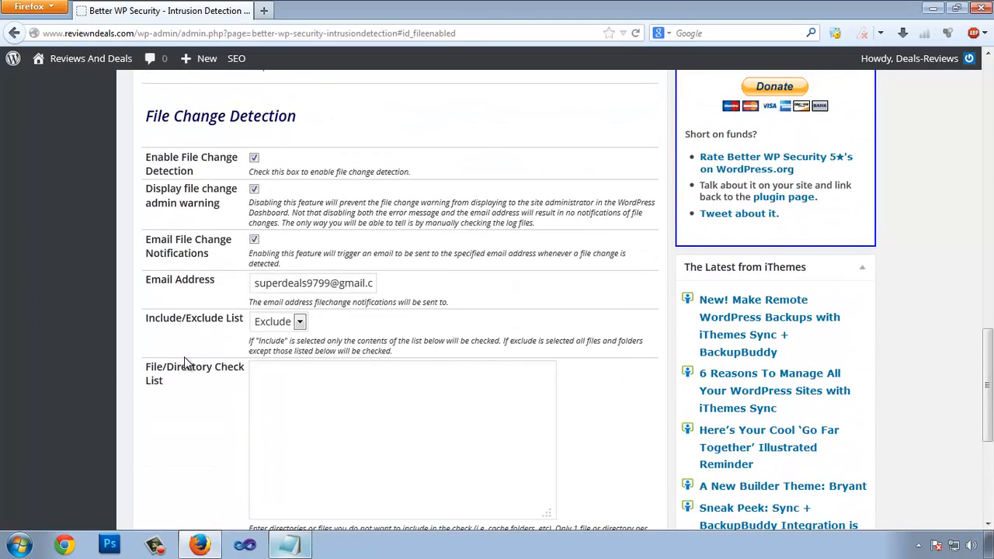
scroll(185, 363, down, 5)
click(182, 355)
- Return to the Better WP Security dashboard and check the changed-files item in the System Status list
scroll(16, 353, up, 5)
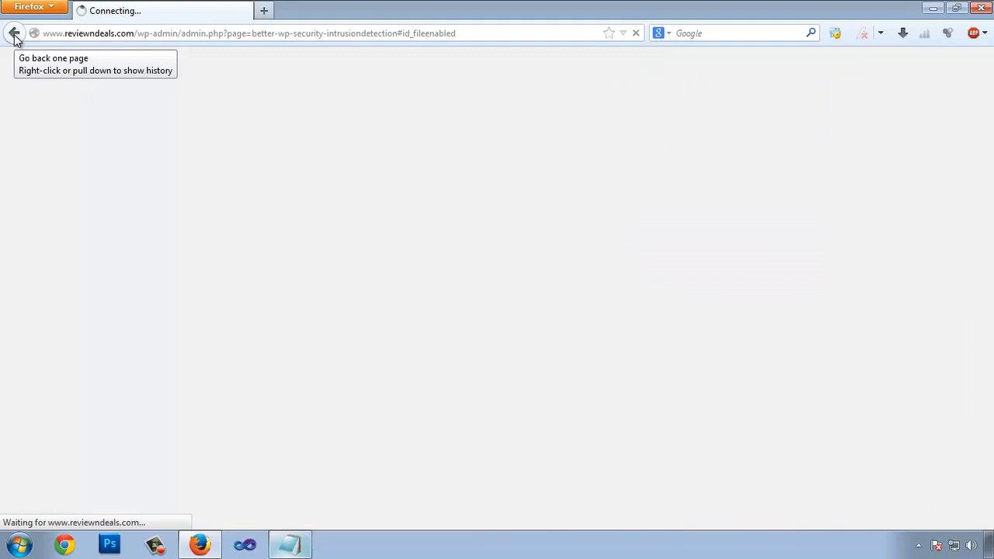
click(15, 35)
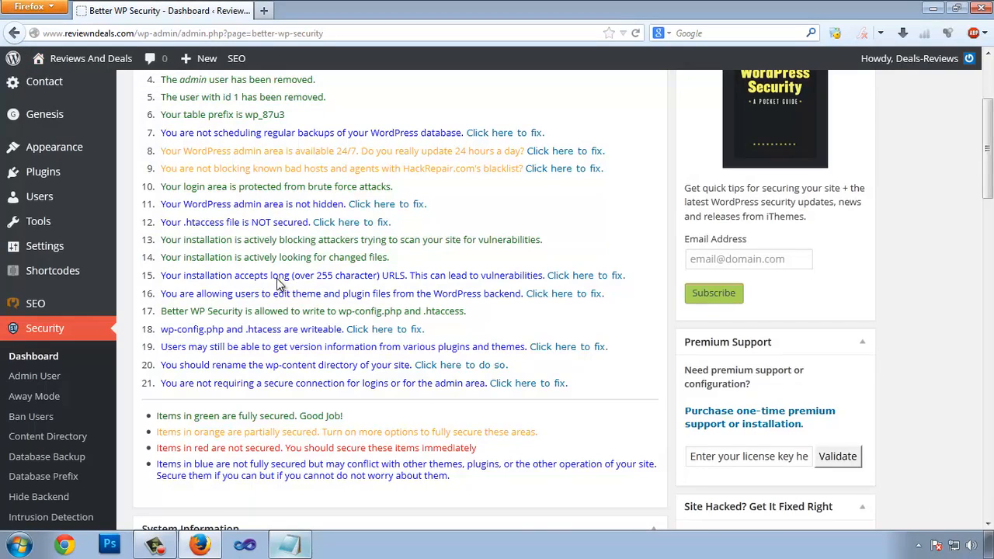
drag(172, 261, 365, 264)
click(563, 248)
- Review the whole System Status list for items that still need securing
scroll(467, 393, down, 5)
scroll(466, 392, down, 3)
scroll(459, 344, up, 8)
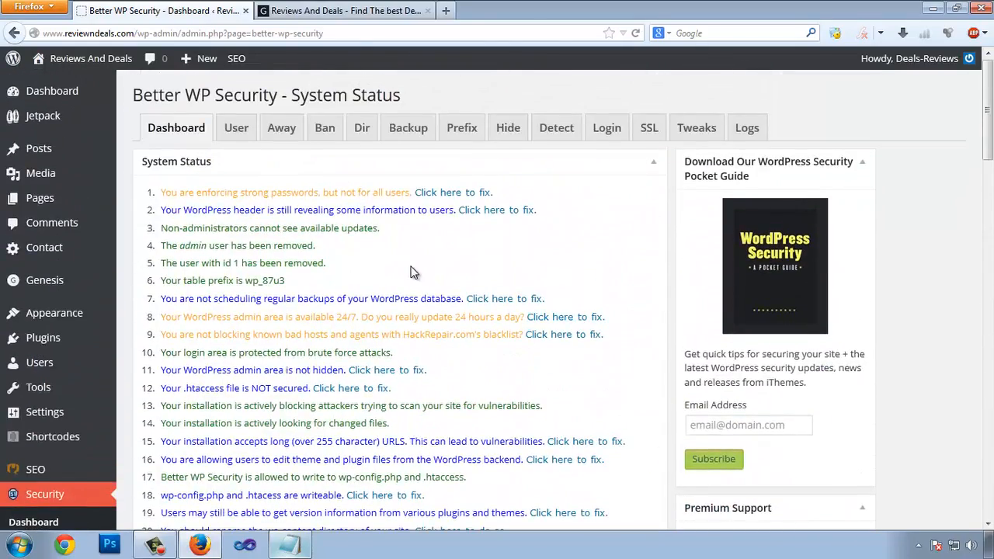
drag(194, 228, 266, 264)
click(369, 280)
scroll(369, 272, down, 4)
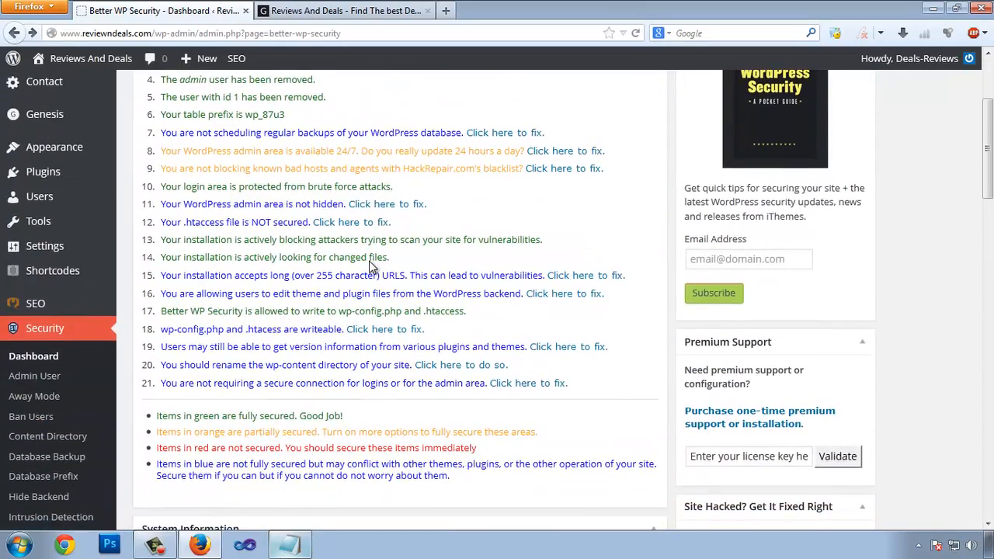
scroll(369, 266, down, 2)
scroll(350, 268, up, 6)
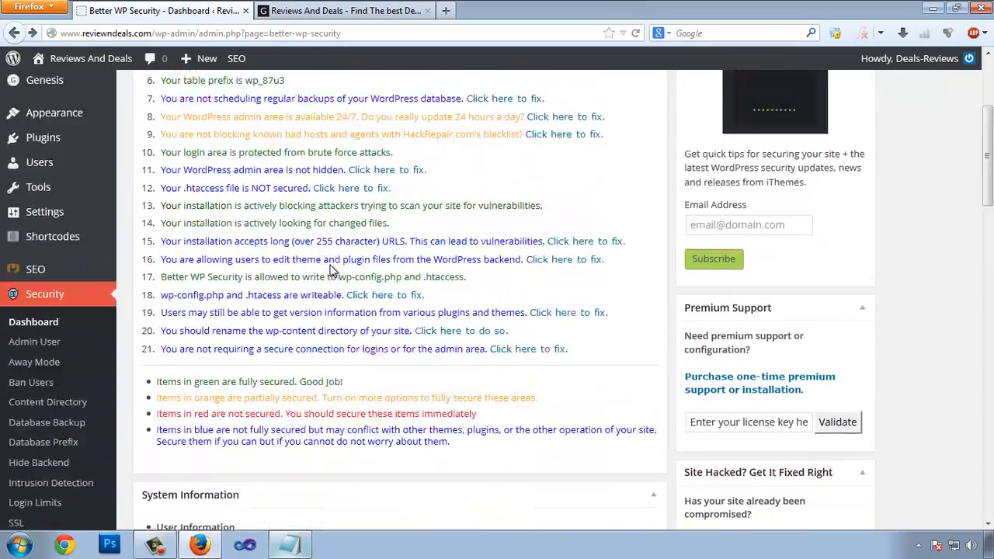